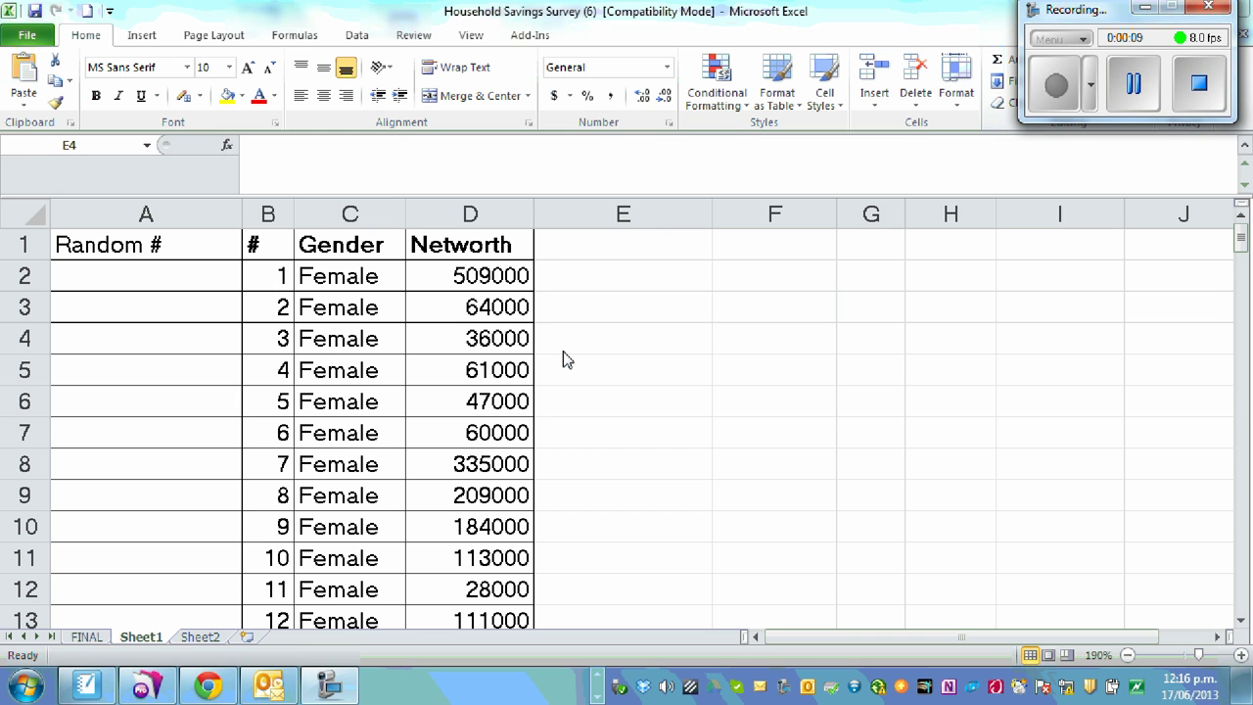
Step: Enter =RAND() in cell A2 and widen column A so the full random value shows
mouse_move(1240, 239)
left_mouse_down()
mouse_move(1224, 621)
mouse_move(1241, 233)
left_mouse_up()
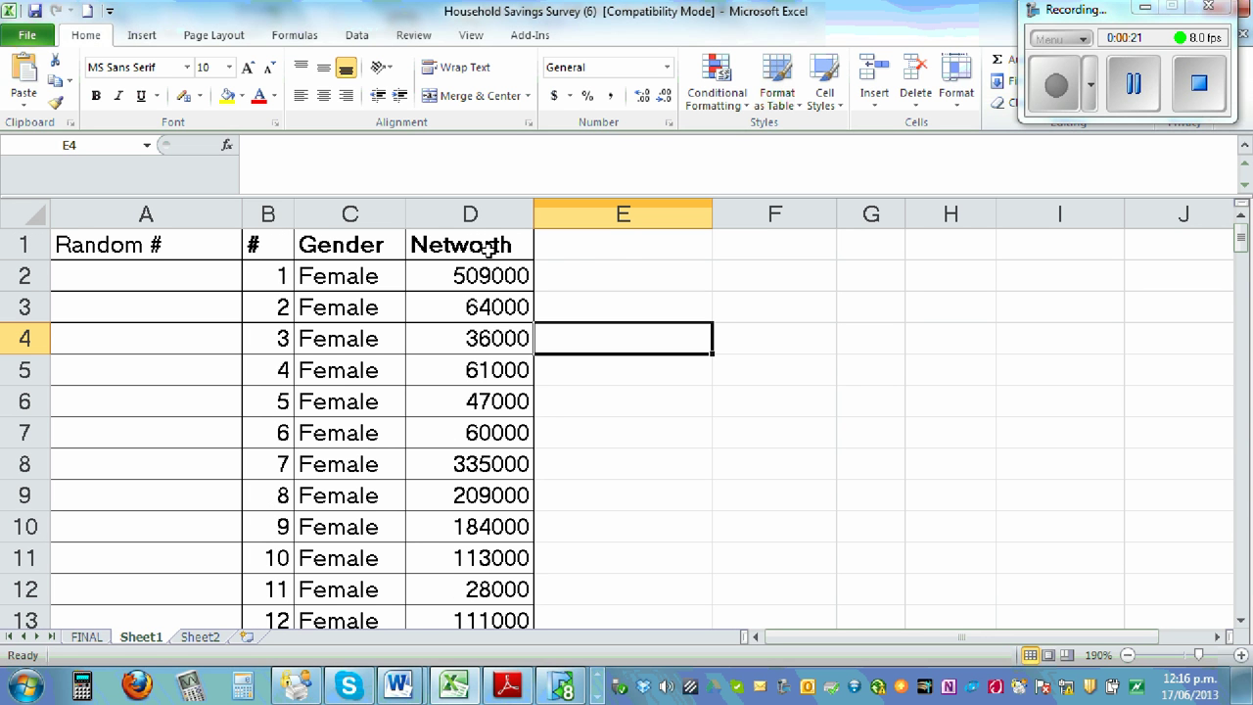
left_click(533, 213)
left_click(141, 277)
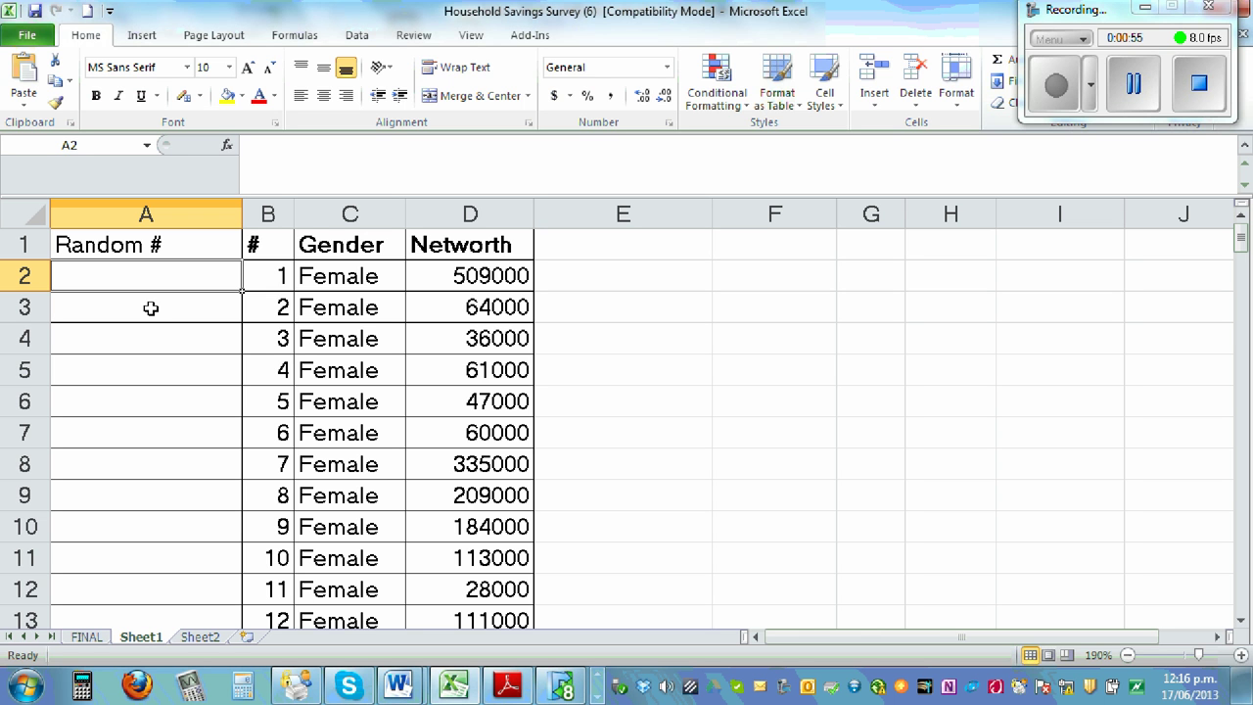
type("=")
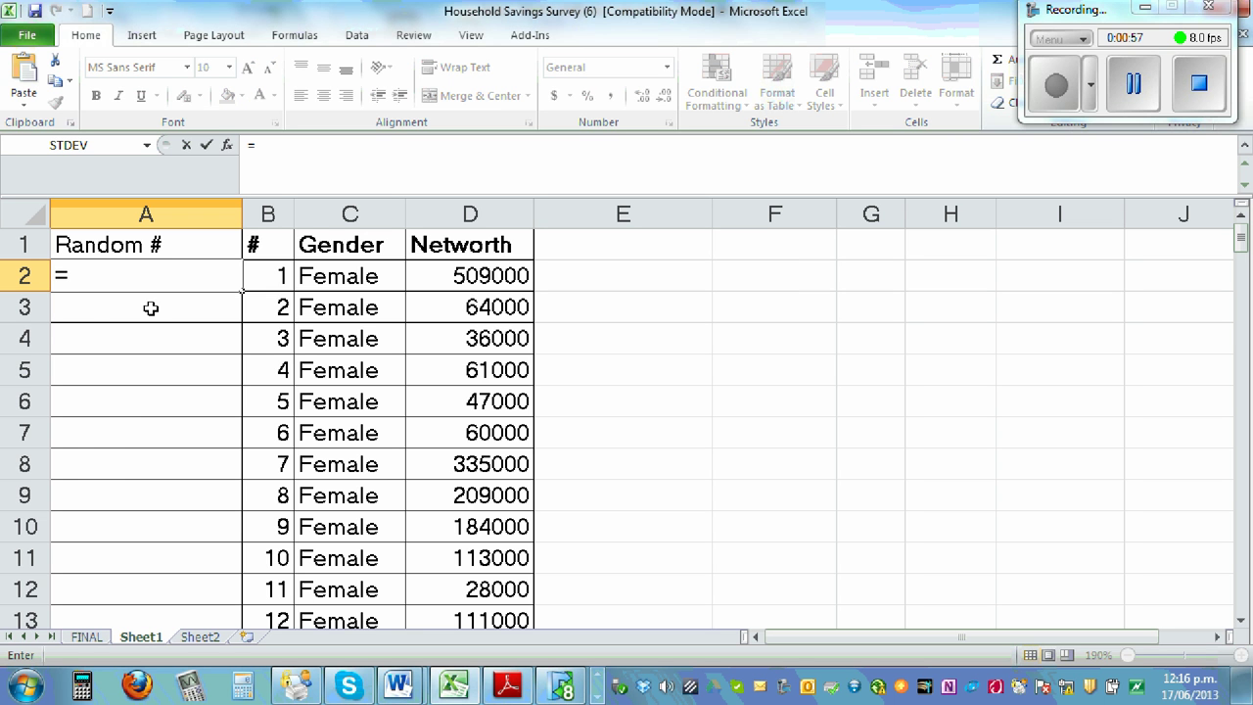
type("rand")
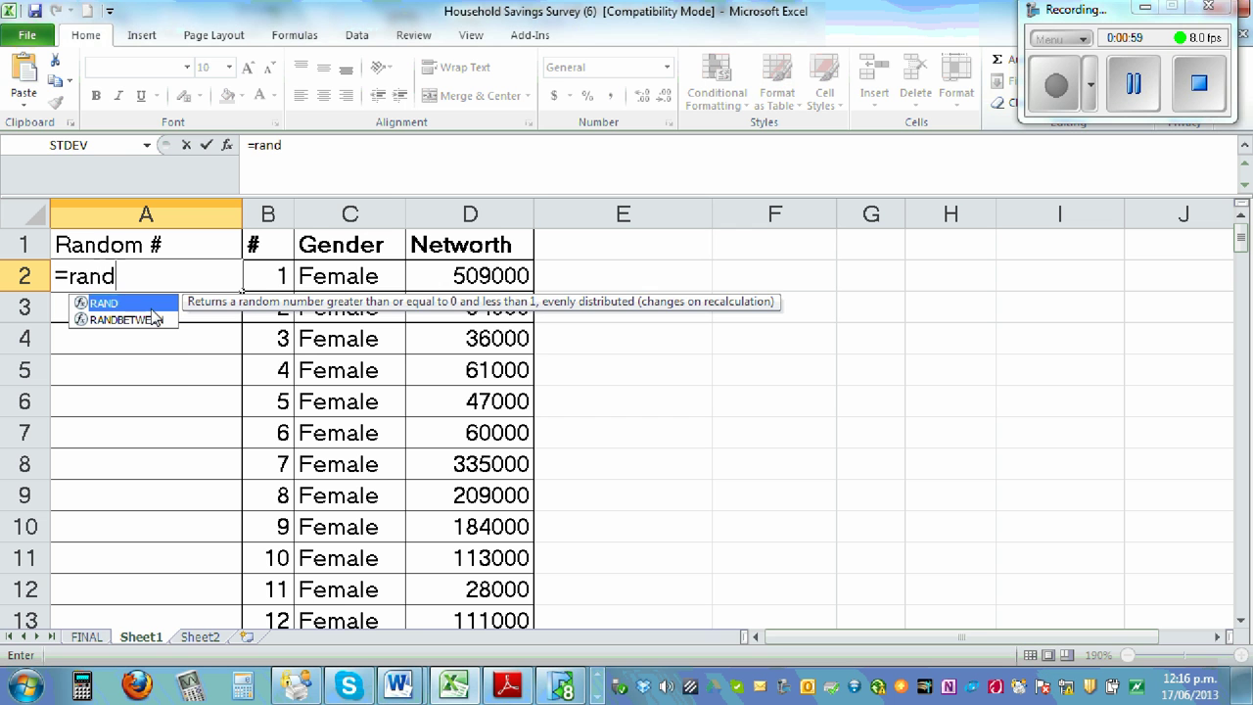
type("()")
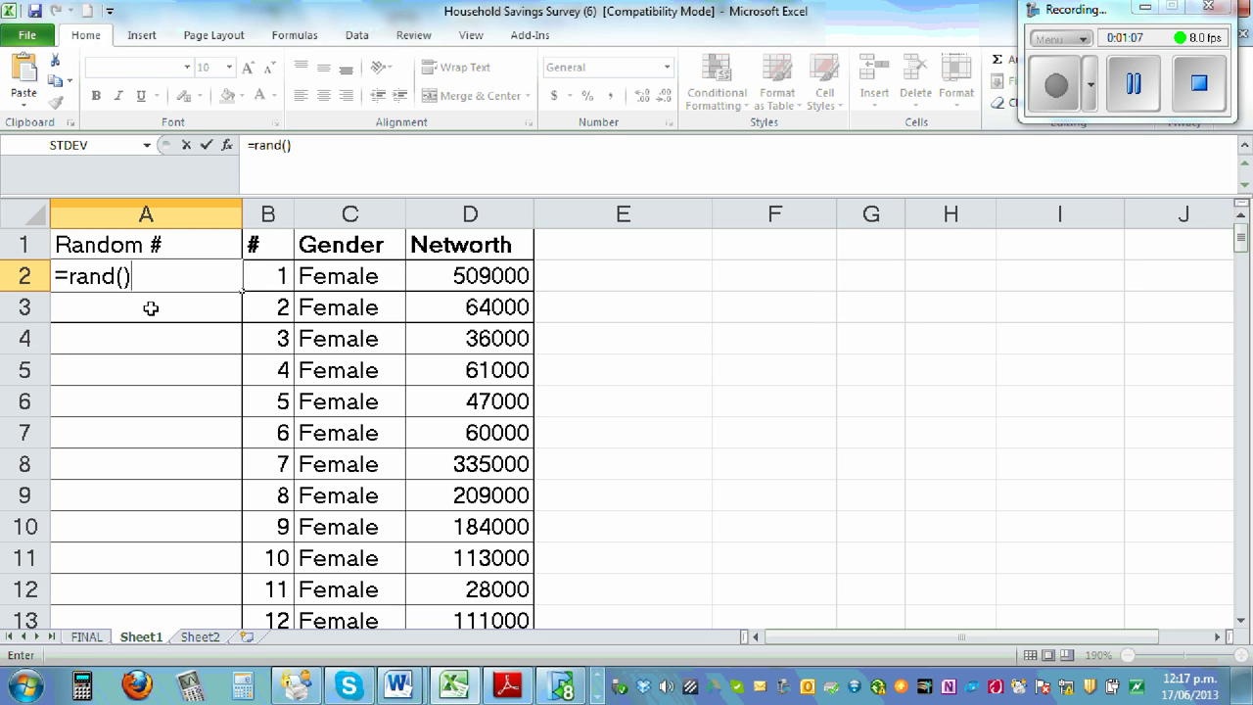
key("Return")
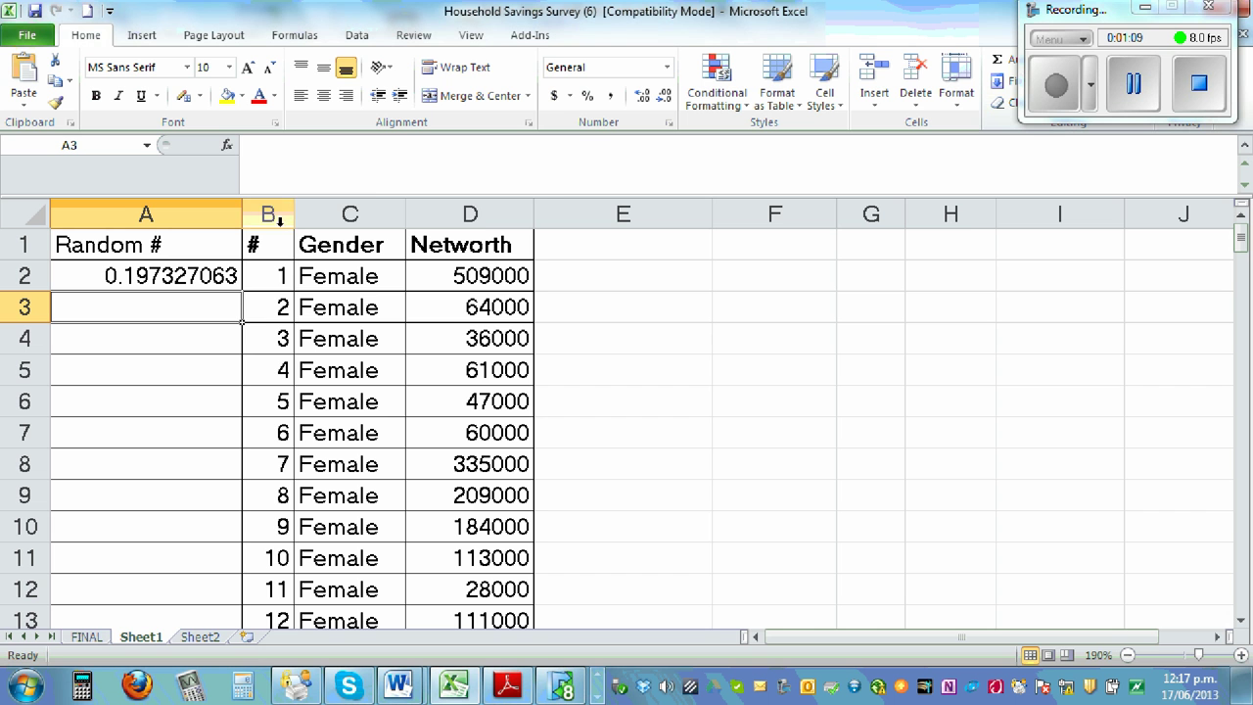
left_click_drag(244, 211, 255, 208)
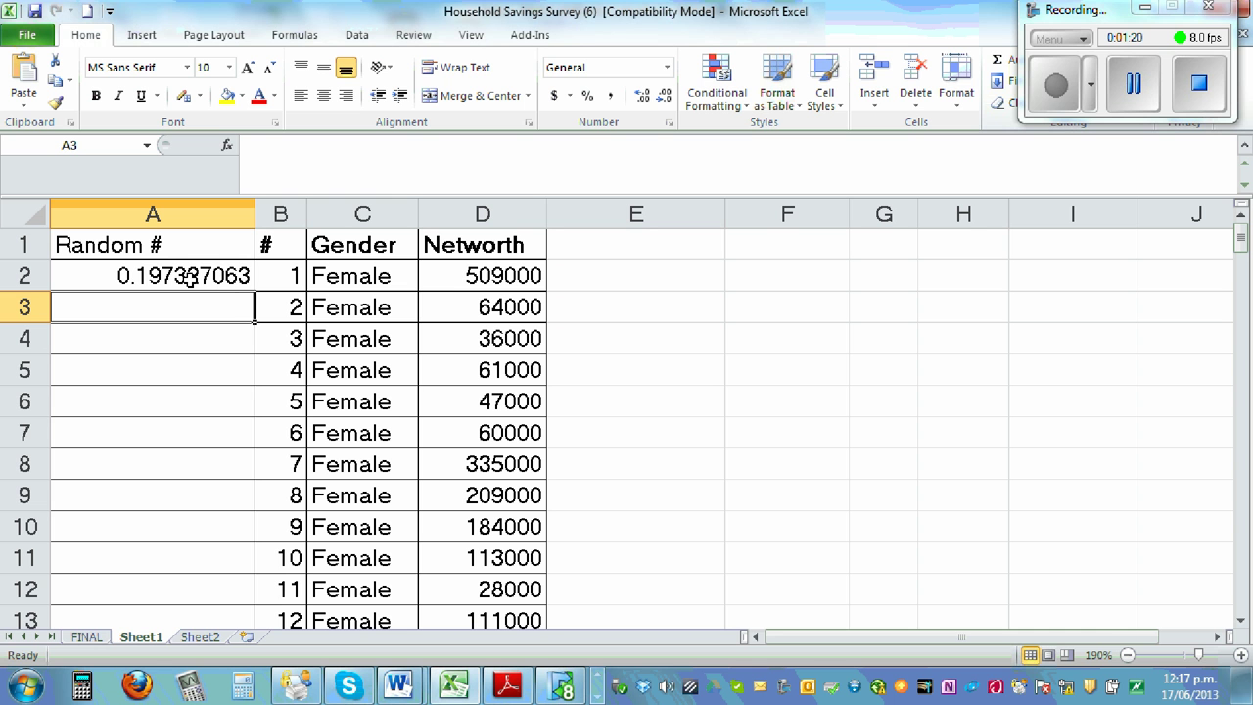
left_click(124, 276)
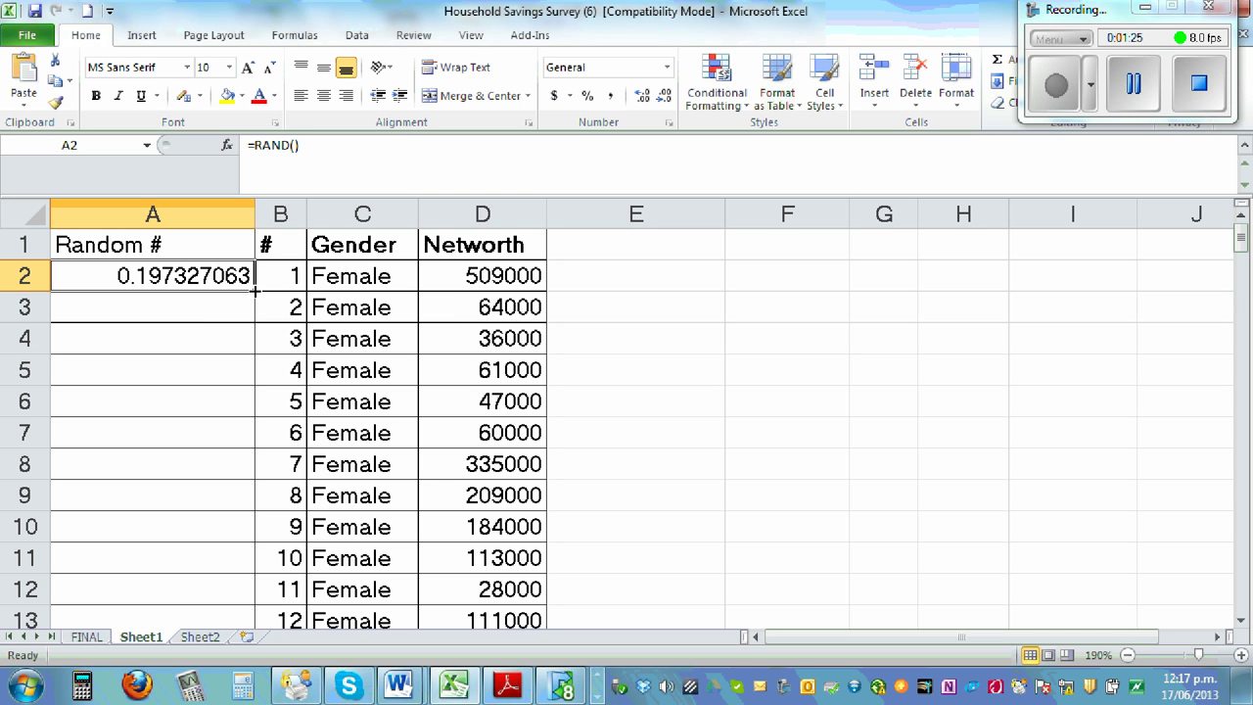
left_click(1035, 300)
left_click(118, 280)
Step: Copy =RAND() from A2 down to row 154, check the values, then select row A2:D2
double_click(253, 290)
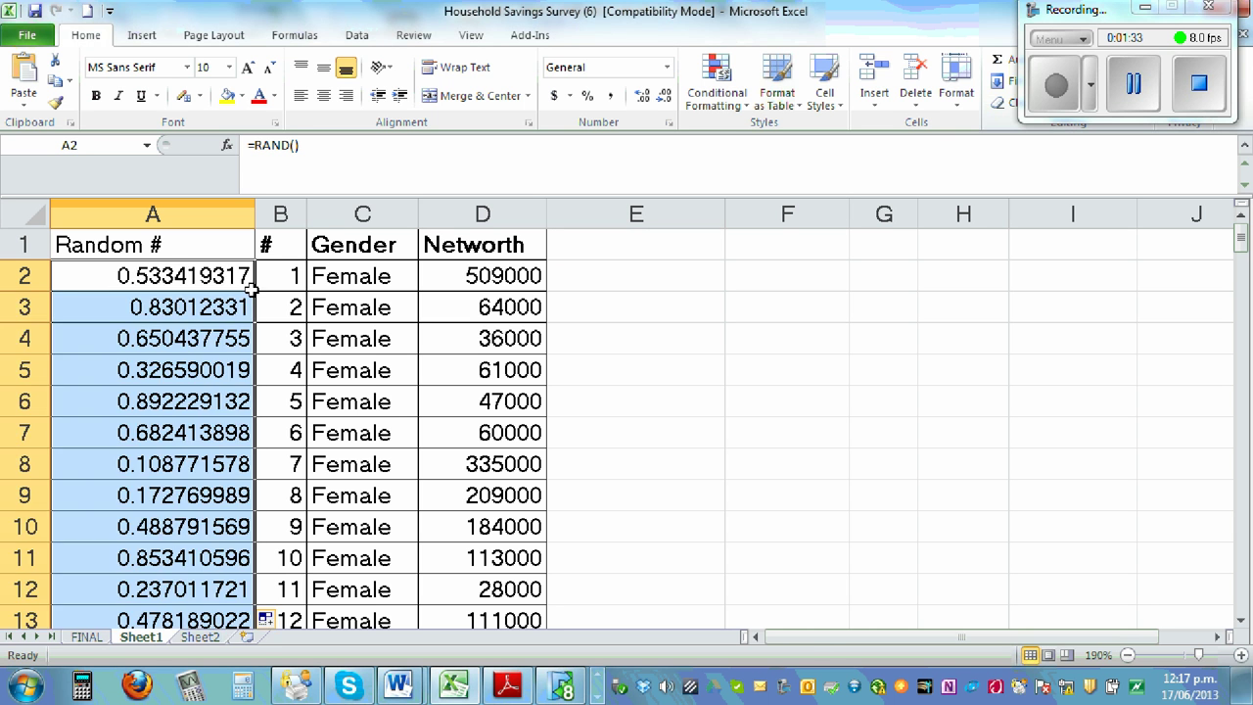
scroll(701, 336, "down", 1)
scroll(701, 335, "up", 1)
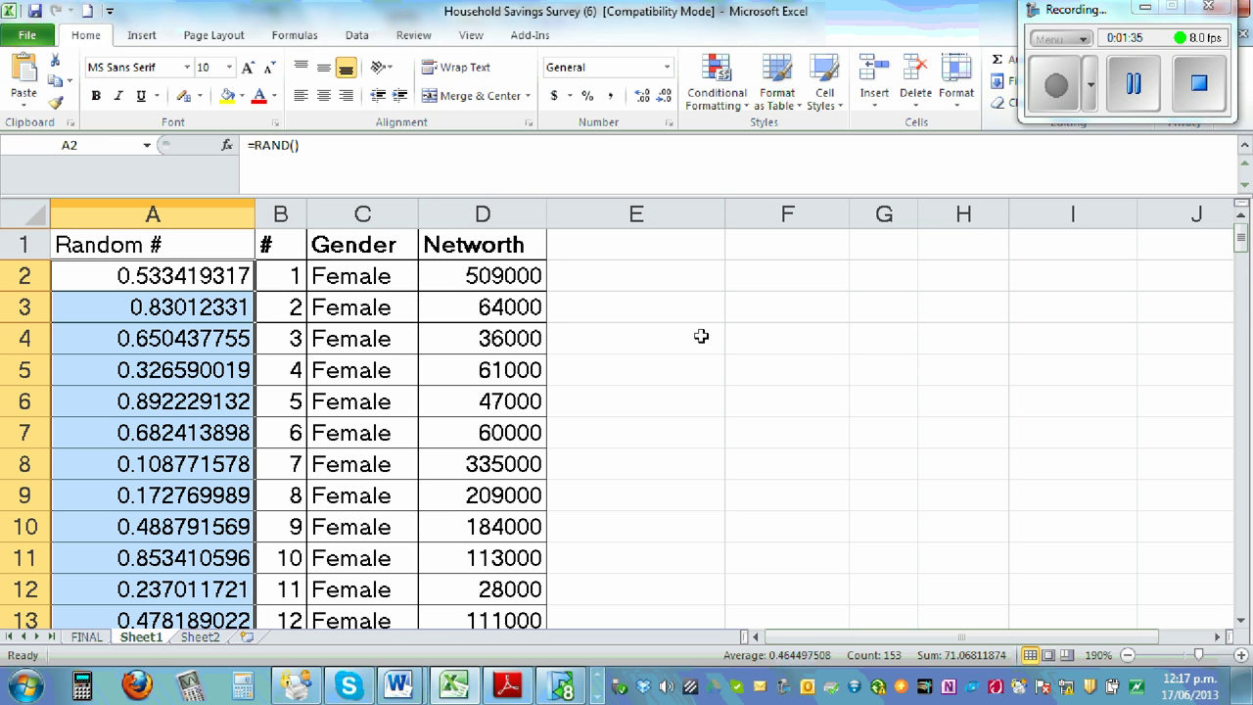
scroll(832, 345, "down", 2)
scroll(831, 344, "down", 19)
scroll(831, 357, "down", 18)
scroll(842, 362, "down", 12)
scroll(844, 364, "up", 8)
scroll(843, 364, "up", 20)
scroll(843, 364, "up", 19)
left_click(922, 316)
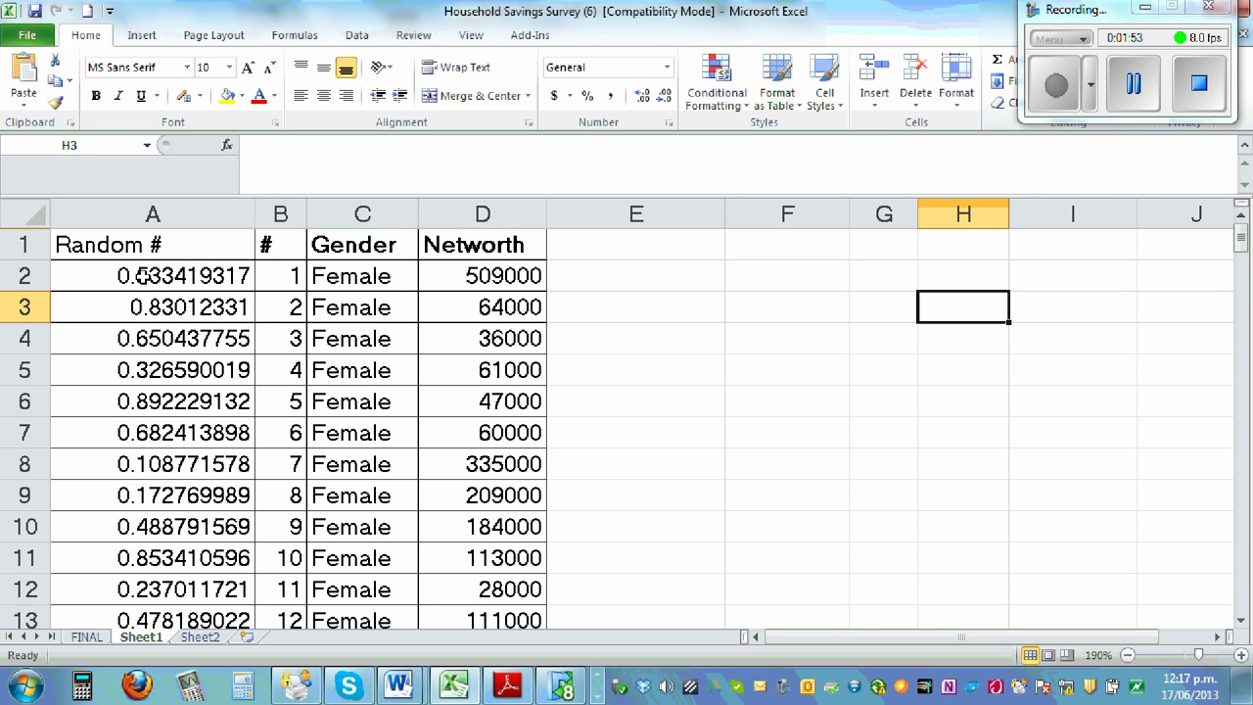
left_click_drag(142, 277, 452, 275)
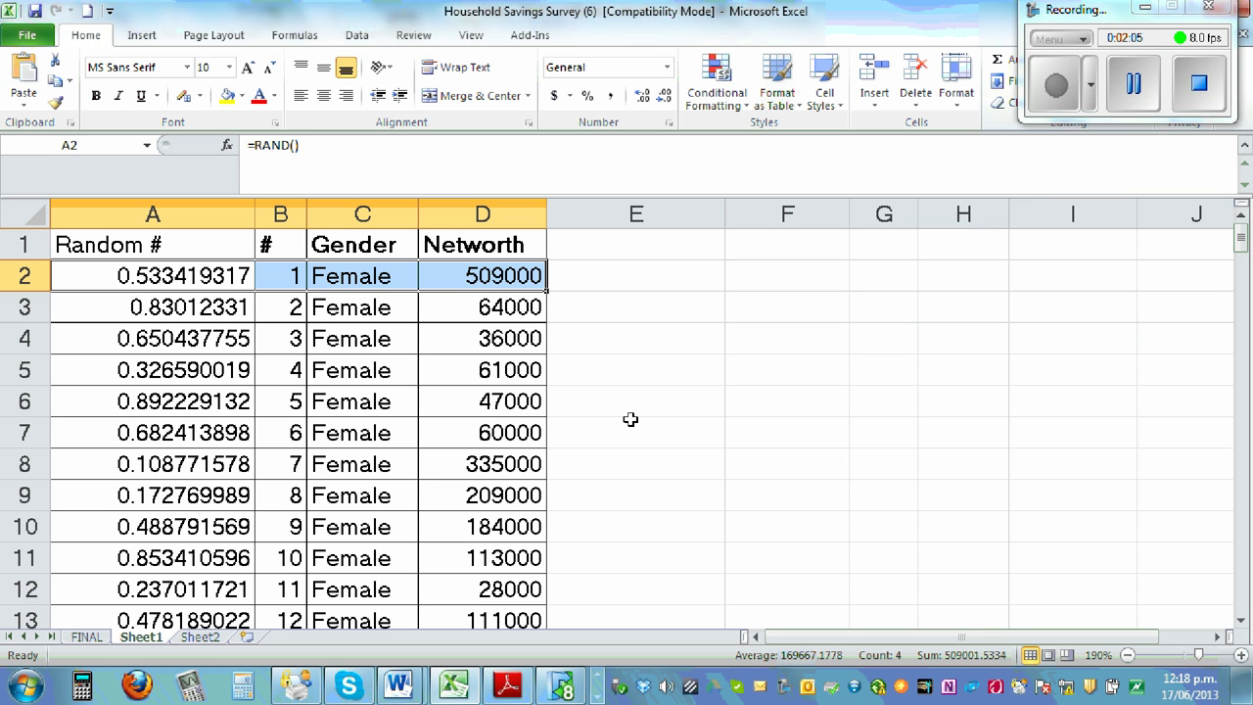
Step: Extend the selection to A2:D154 and sort it Smallest to Largest by Random #
key("ctrl+shift+Down")
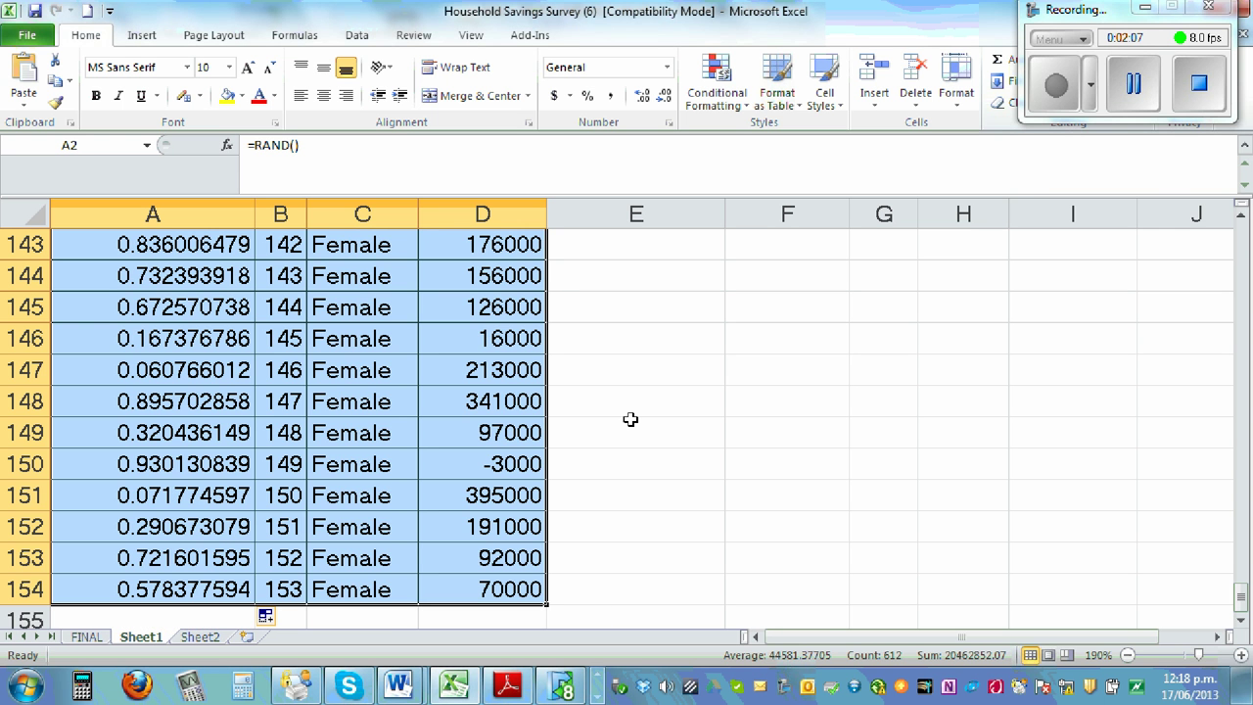
scroll(848, 376, "up", 12)
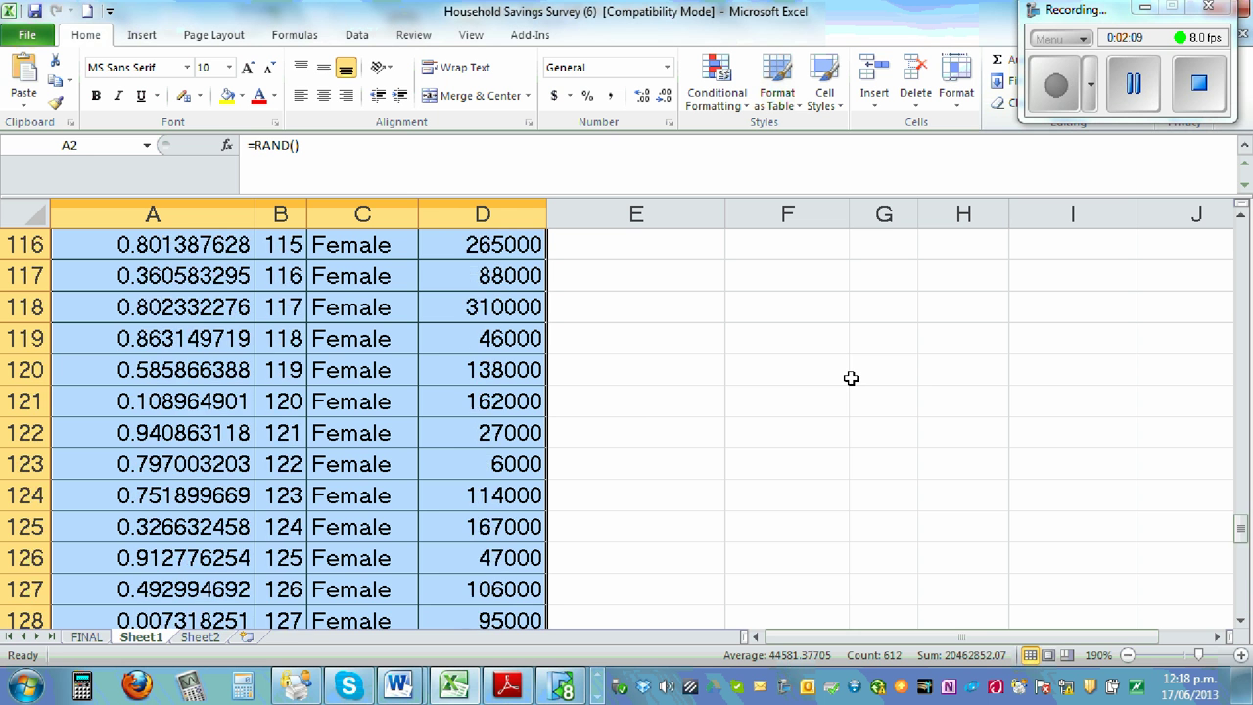
scroll(851, 378, "up", 20)
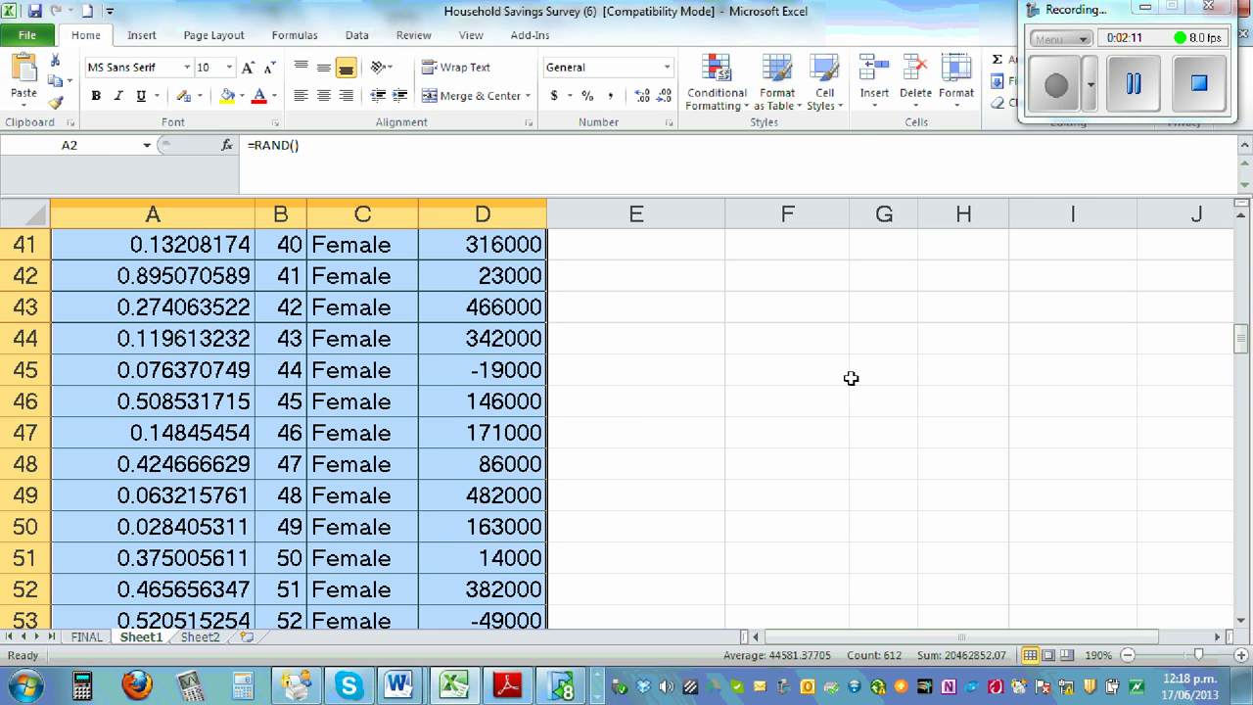
scroll(851, 378, "up", 8)
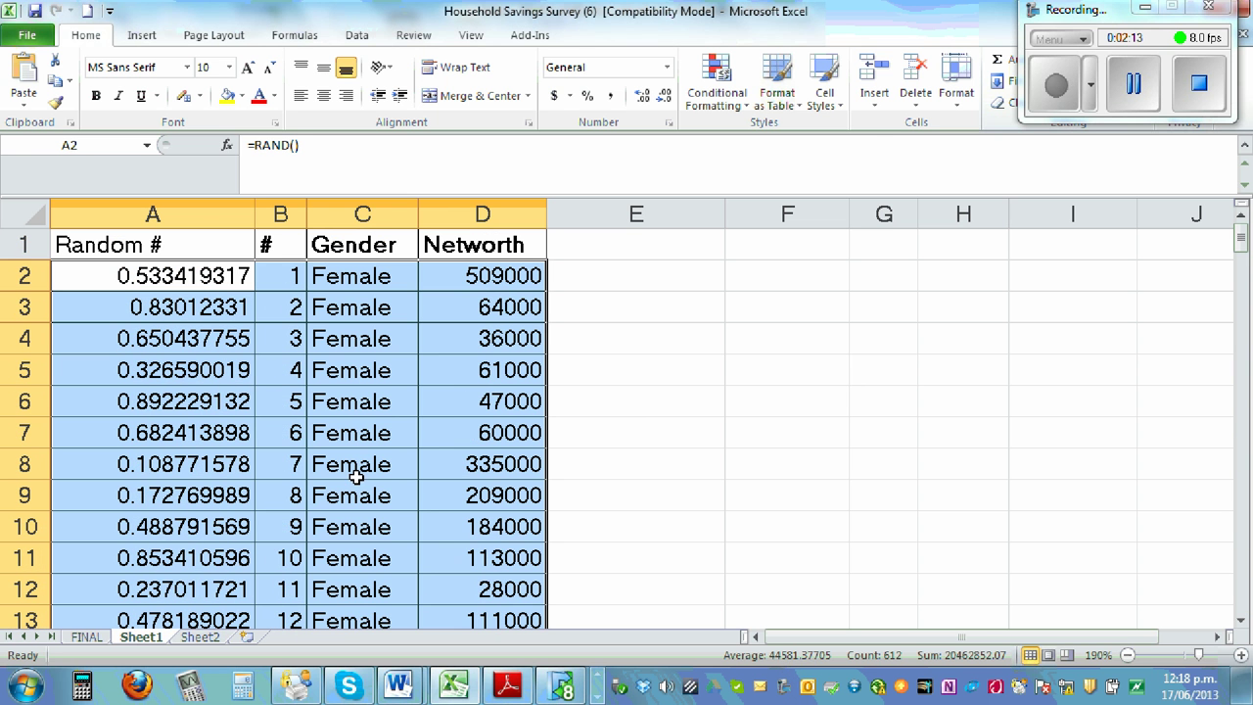
right_click(202, 401)
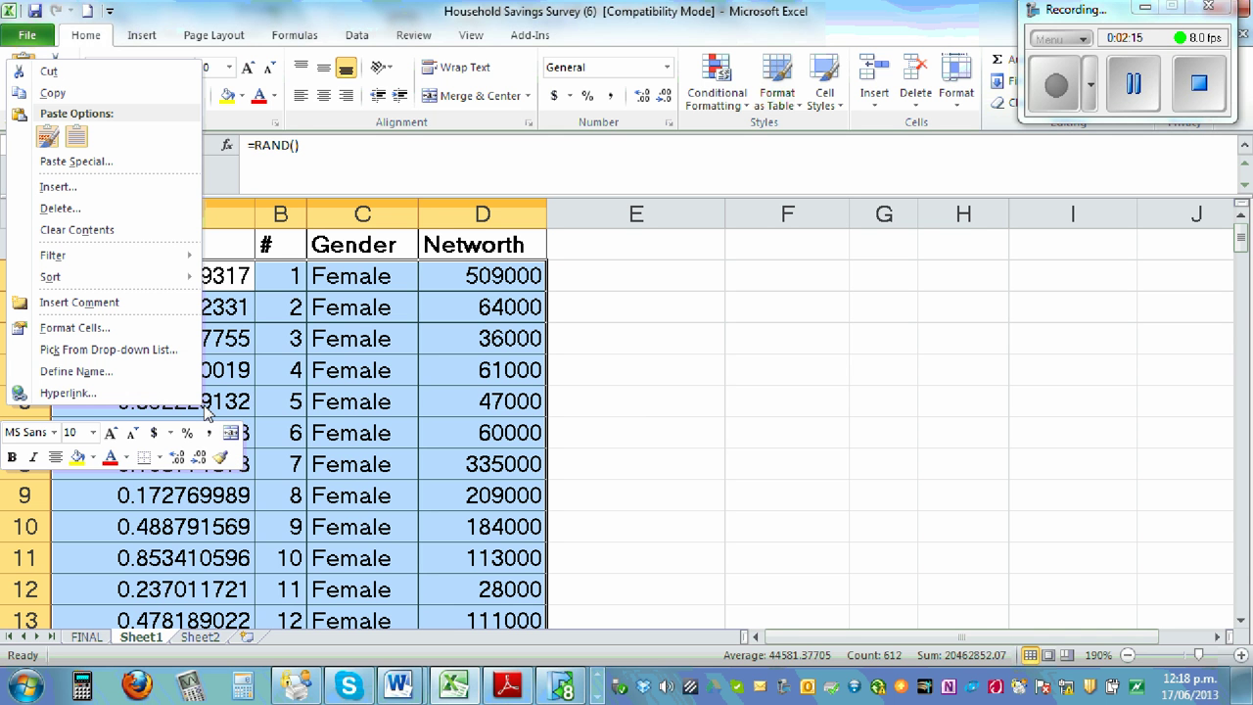
mouse_move(128, 281)
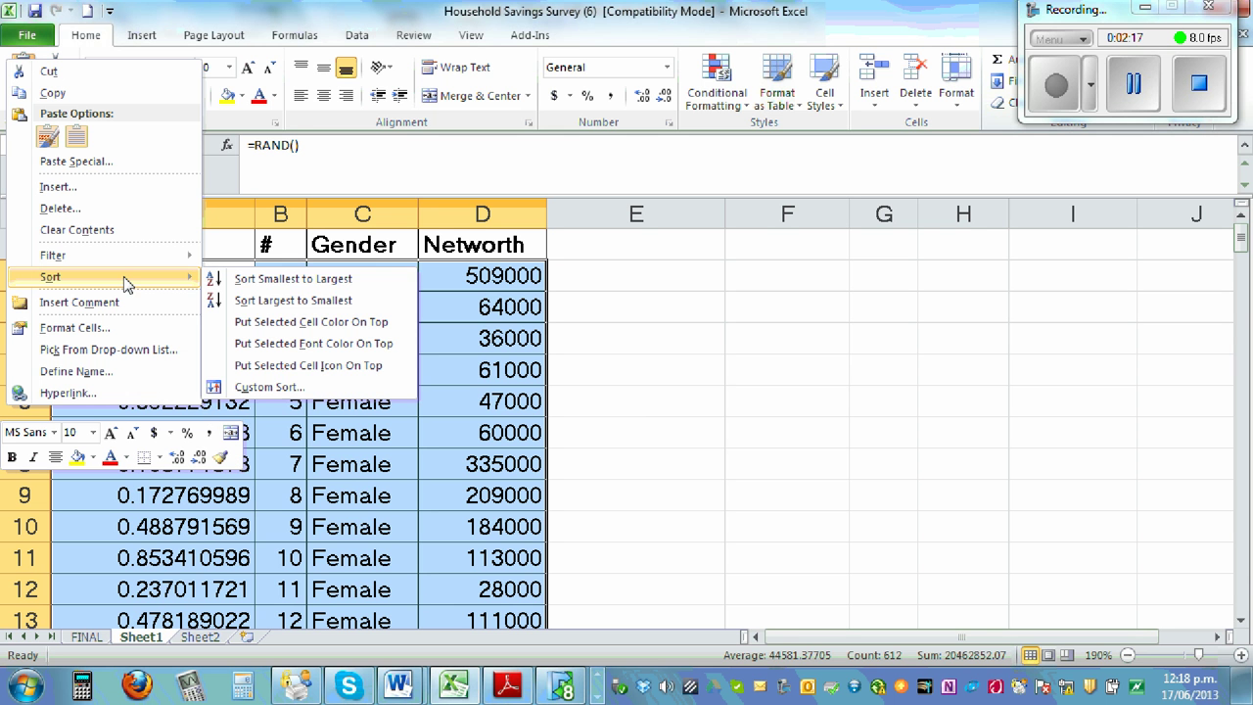
left_click(310, 281)
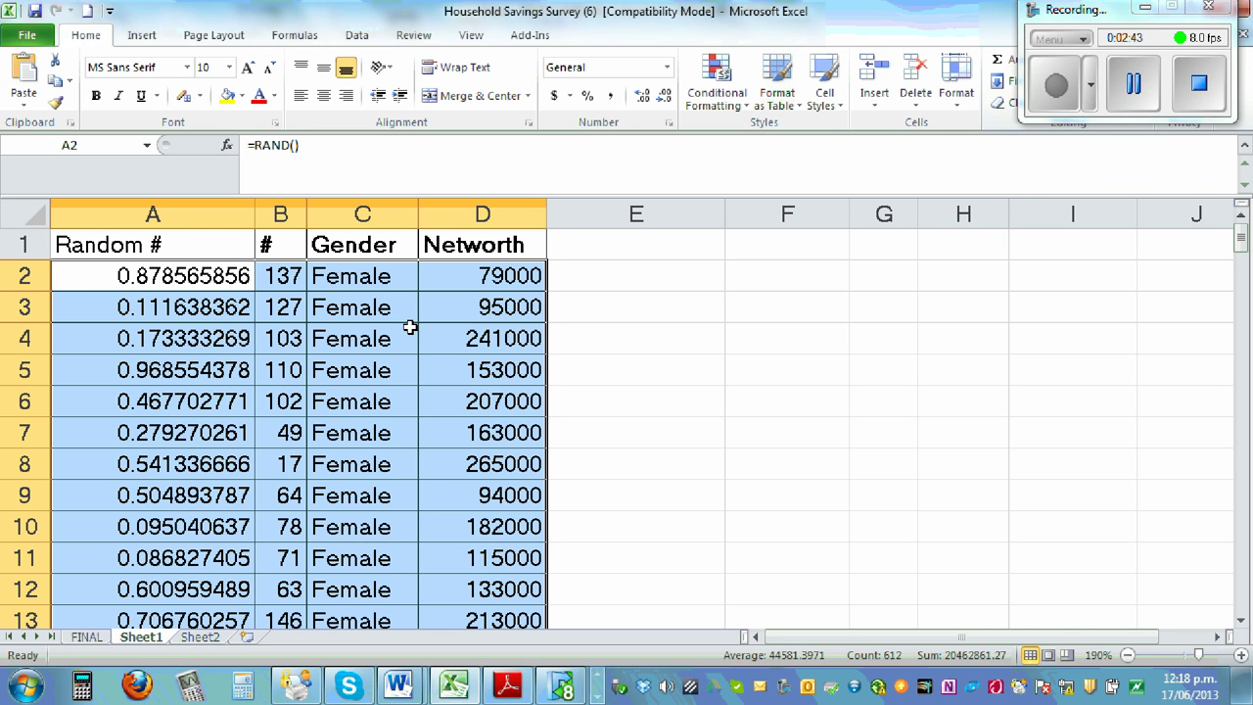
Step: Refill the =RAND() formula from A2 down column A to row 154 after the sort
left_click(442, 339)
left_click(160, 369)
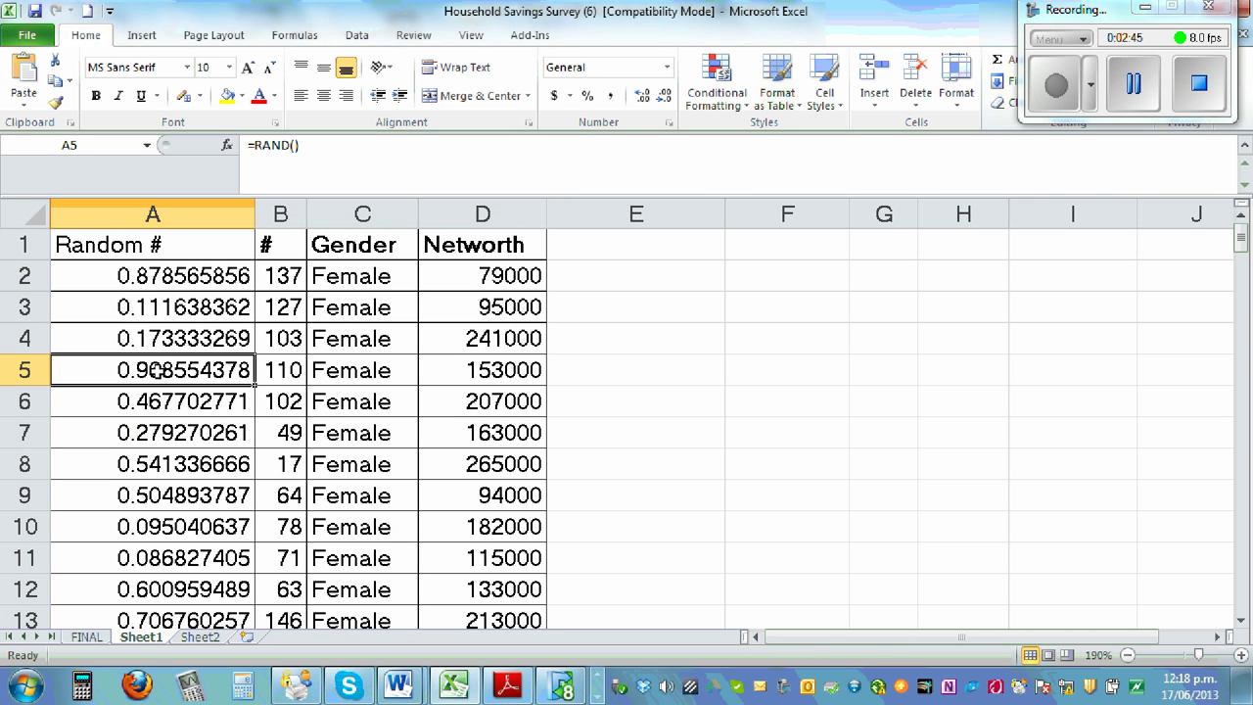
left_click(151, 282)
key("Down")
left_click(214, 278)
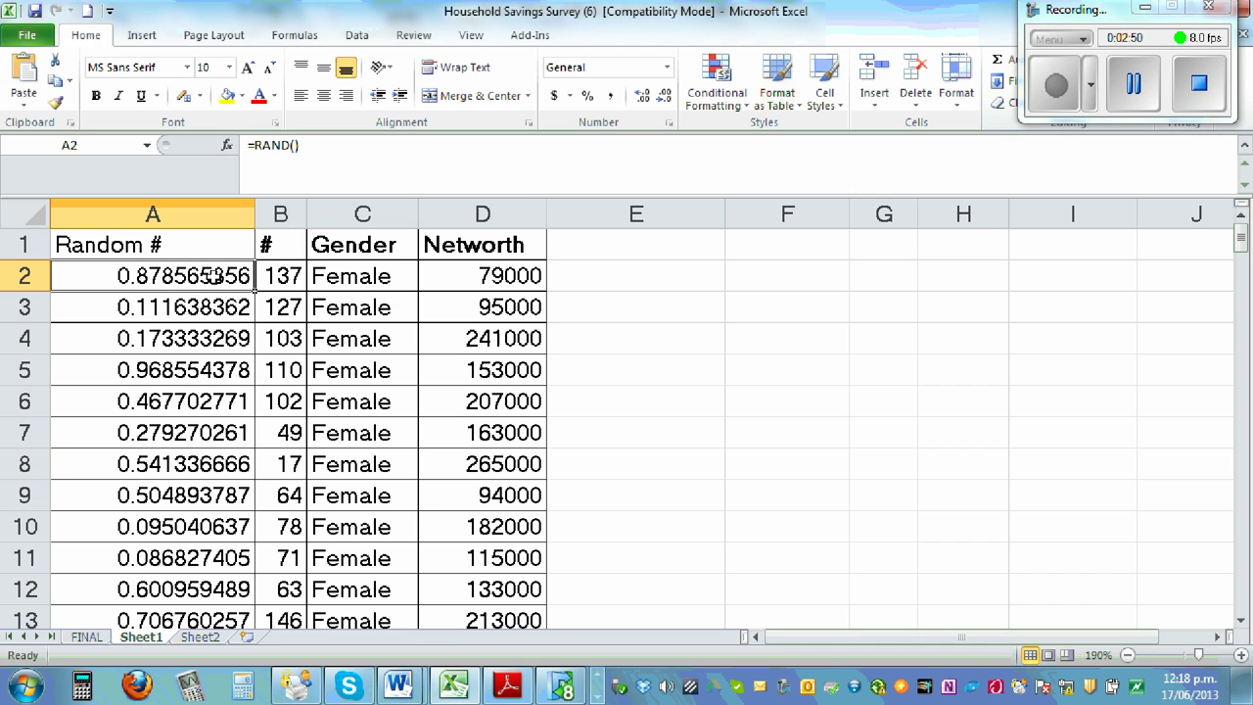
double_click(255, 291)
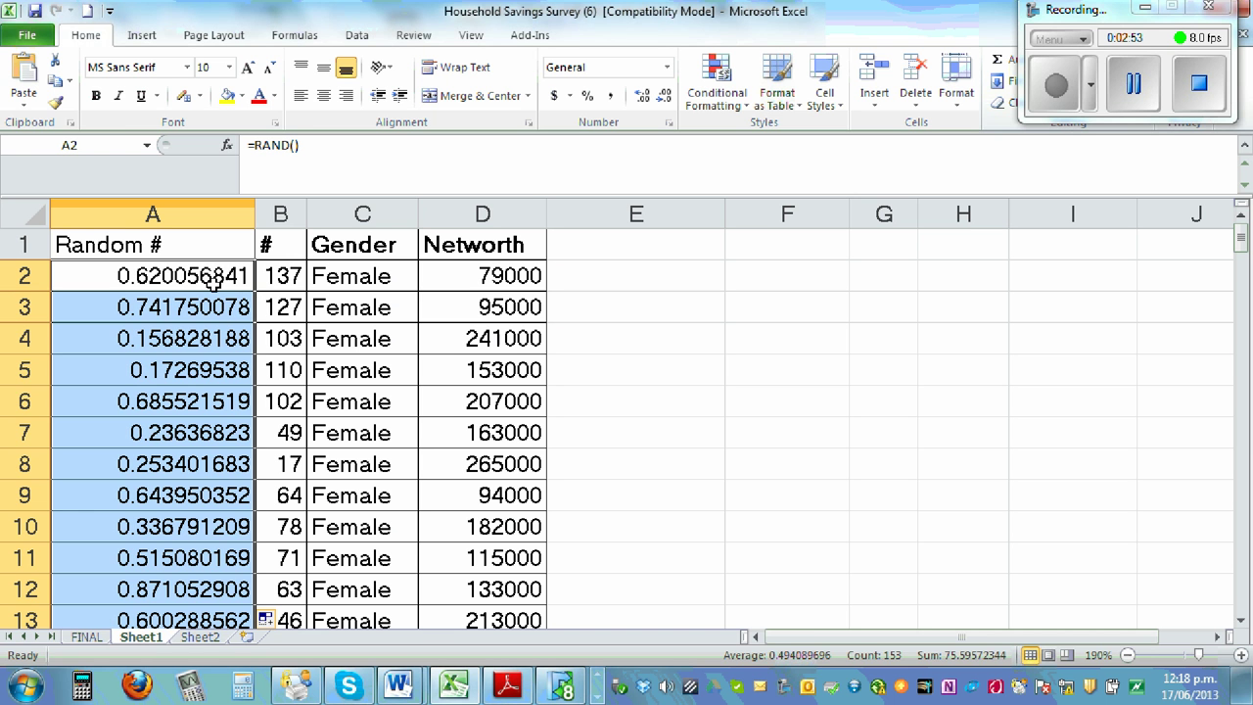
left_click(468, 312)
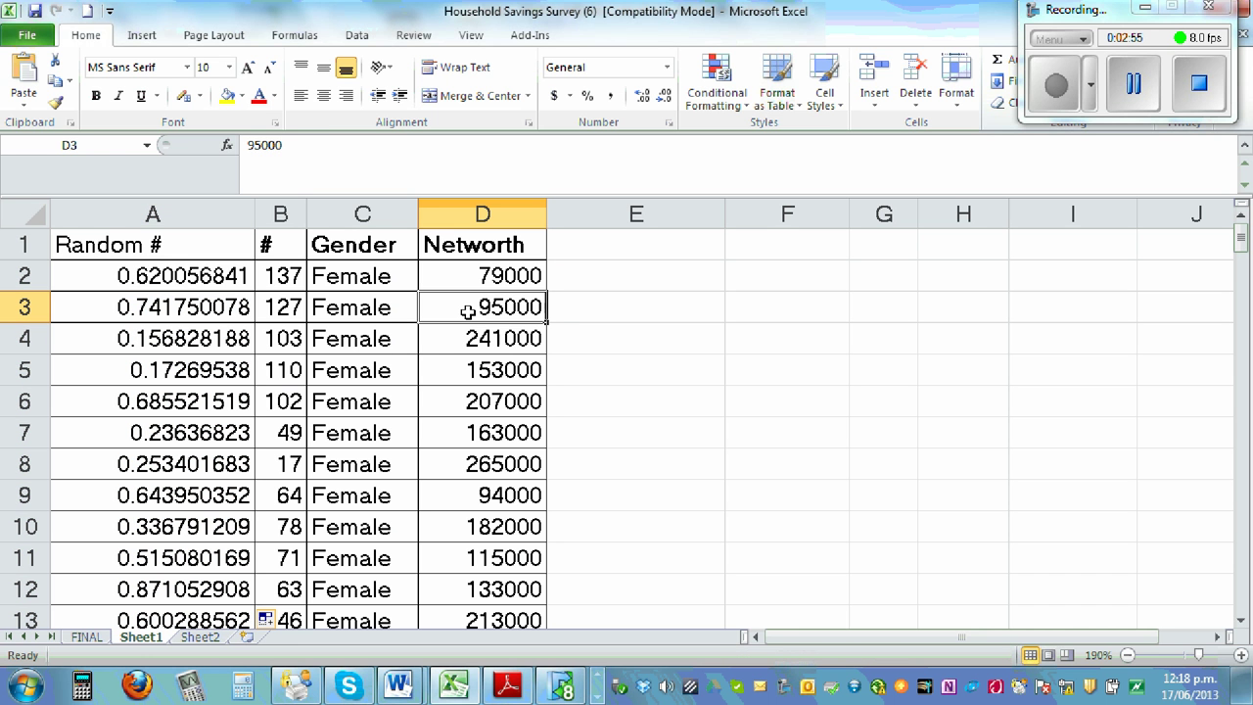
left_click(122, 276)
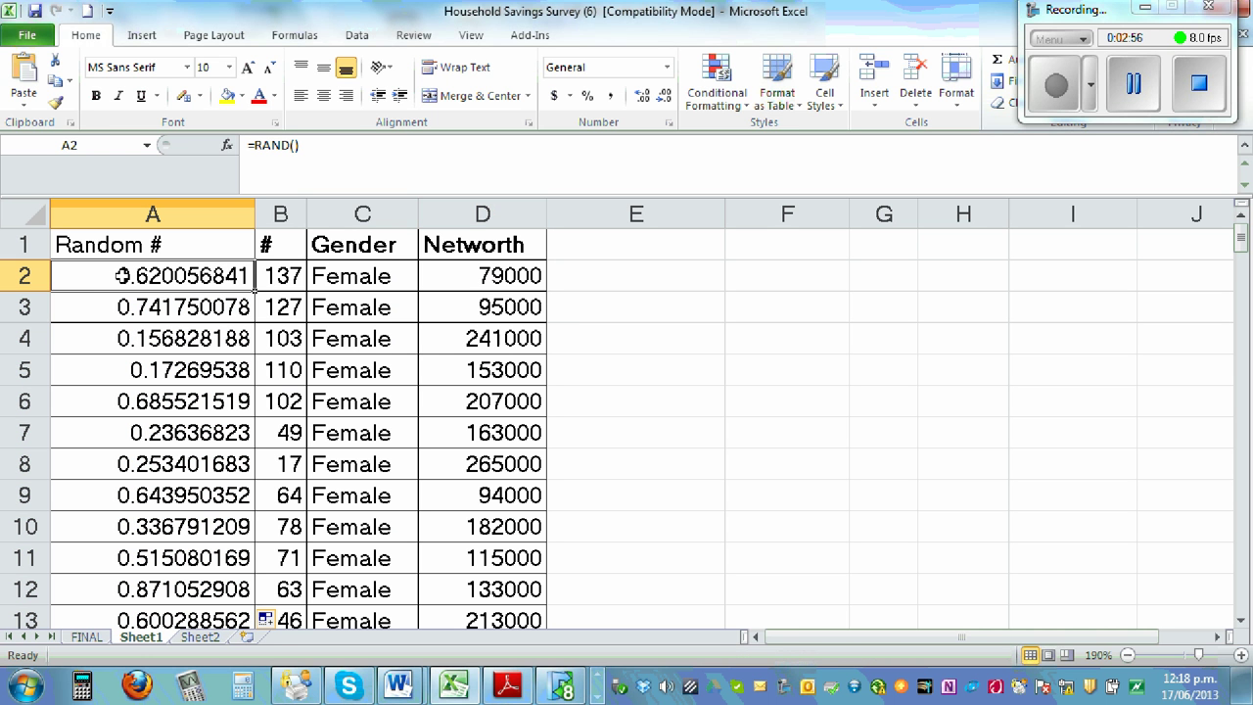
left_click(370, 342)
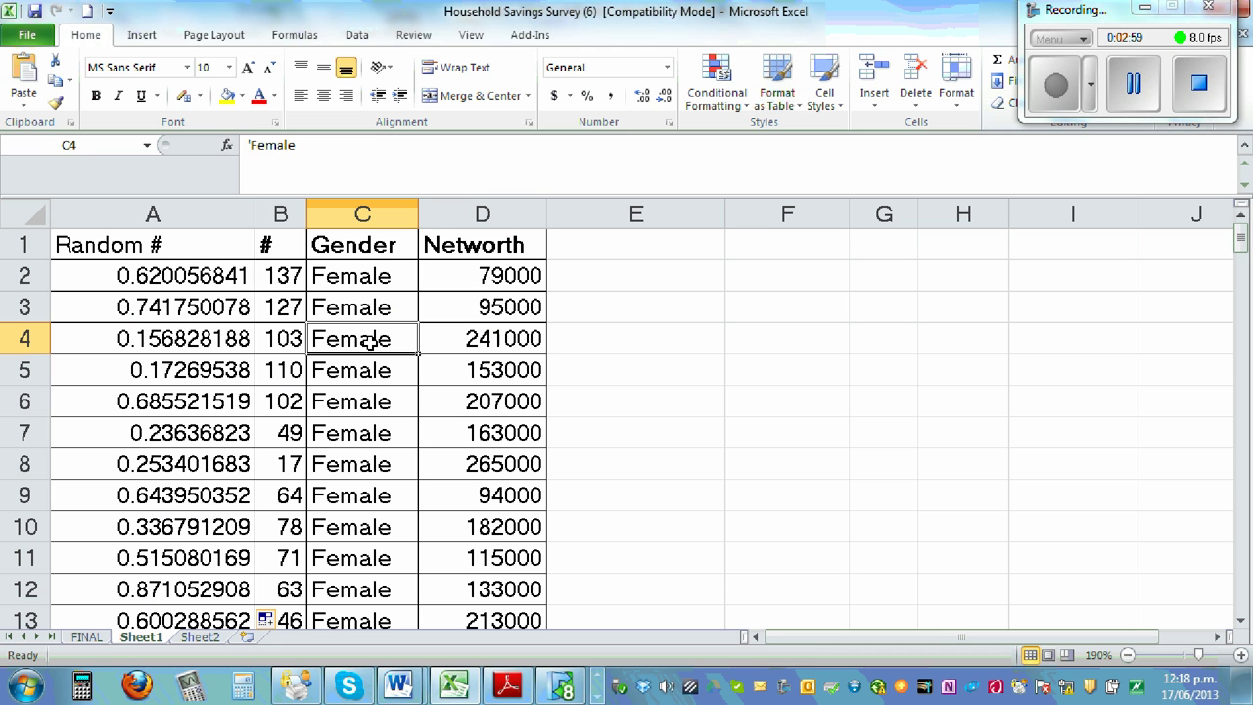
key("Down")
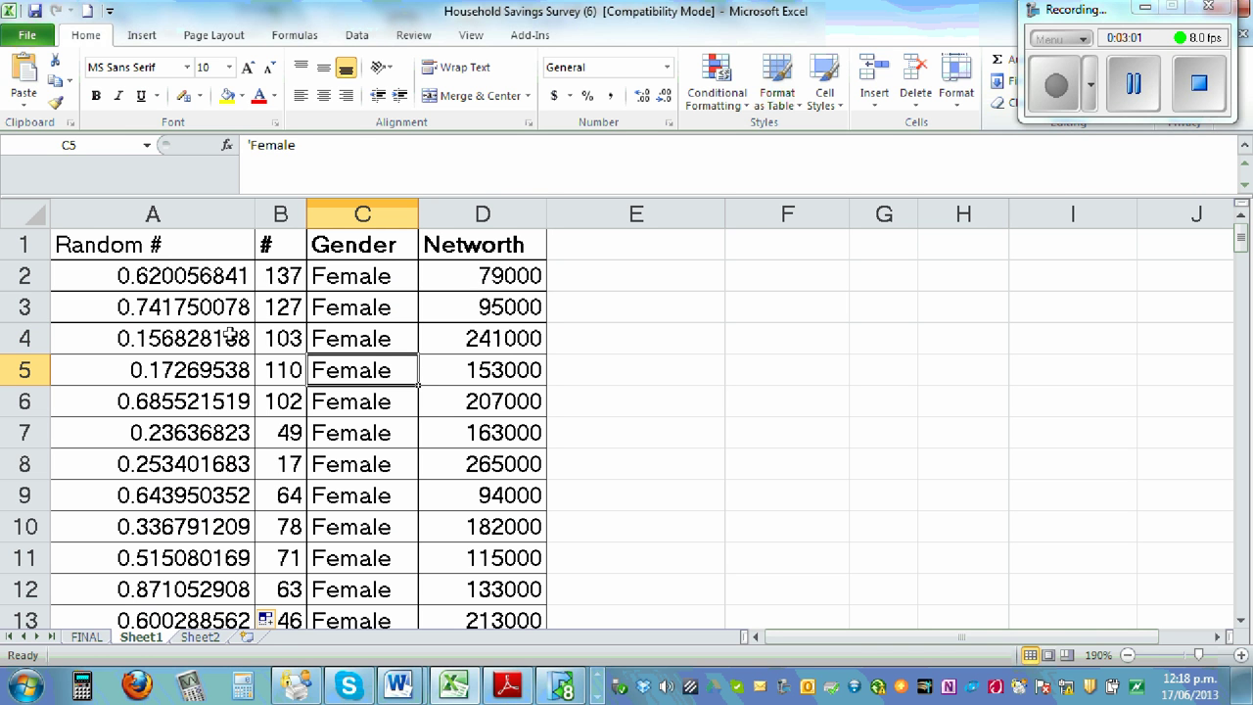
left_click(122, 278)
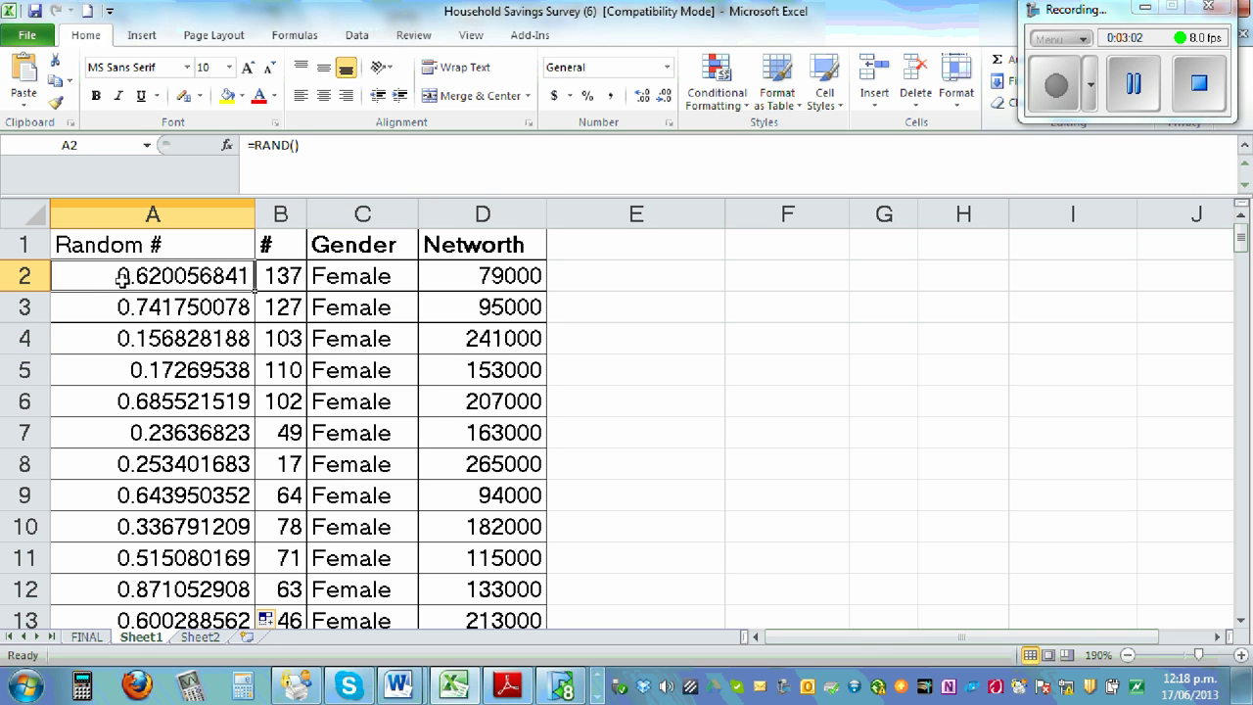
double_click(261, 293)
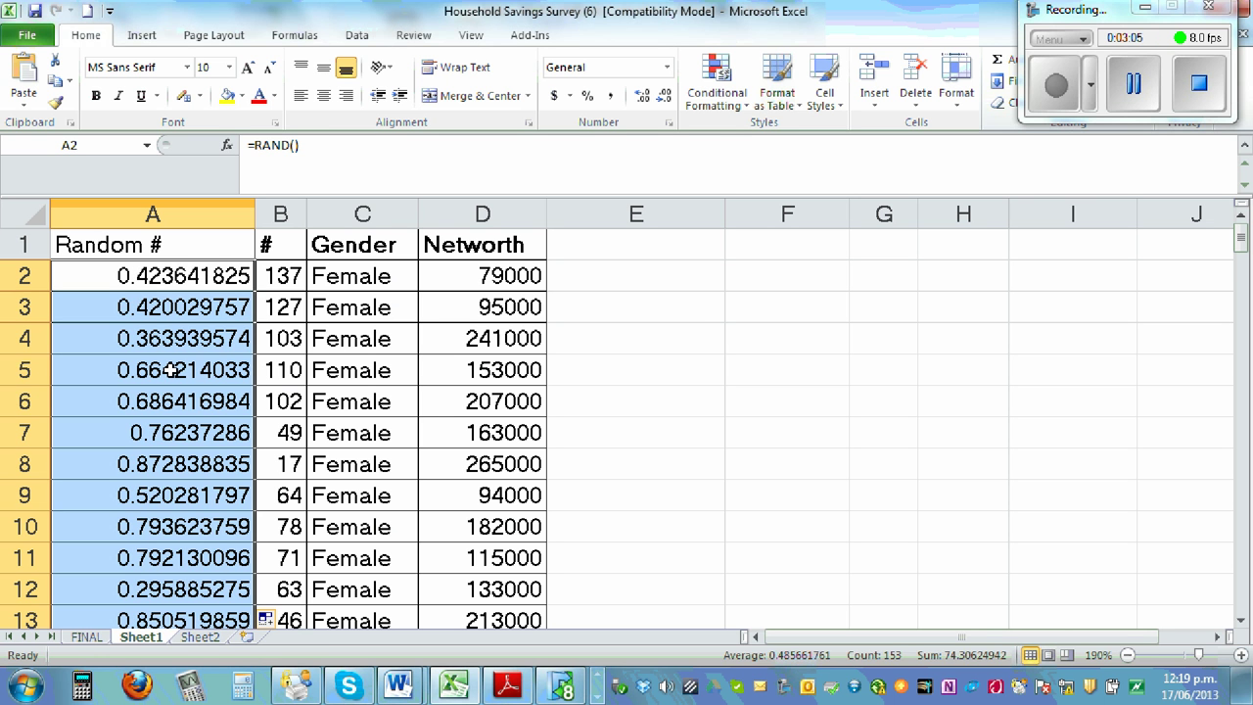
left_click(705, 320)
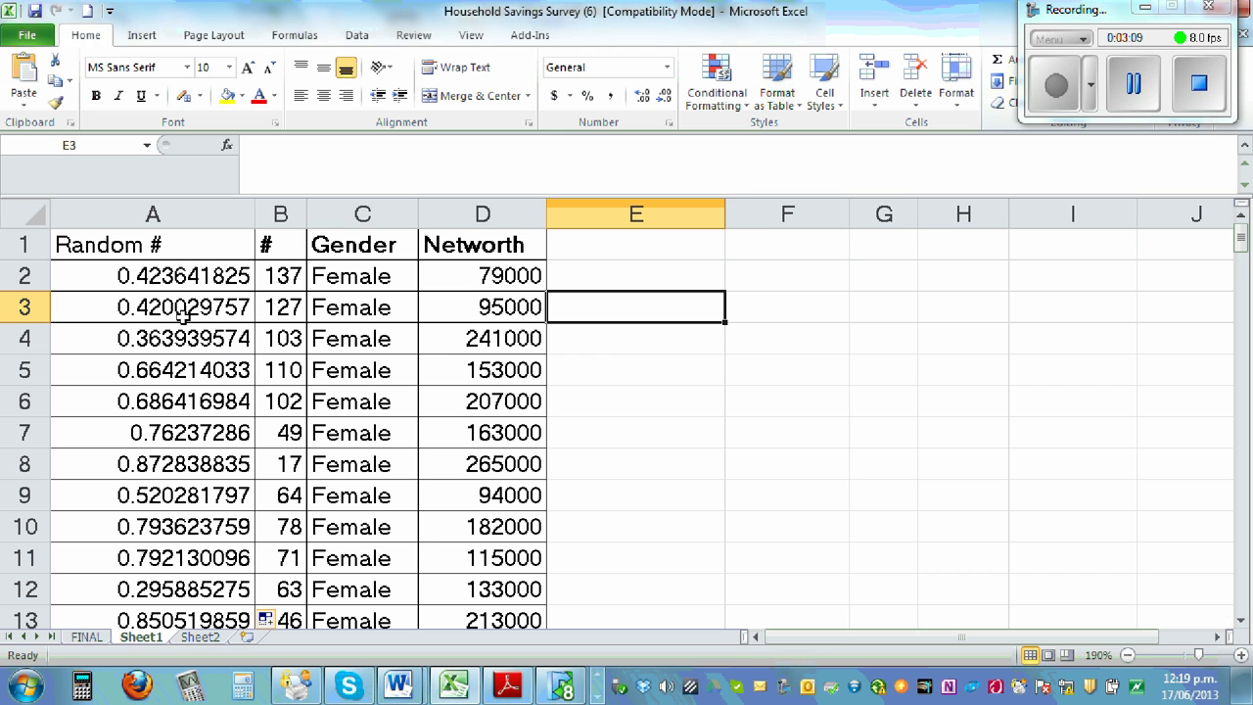
Step: Select the random numbers from A2 down to row 154 and return to the top
left_click(80, 277)
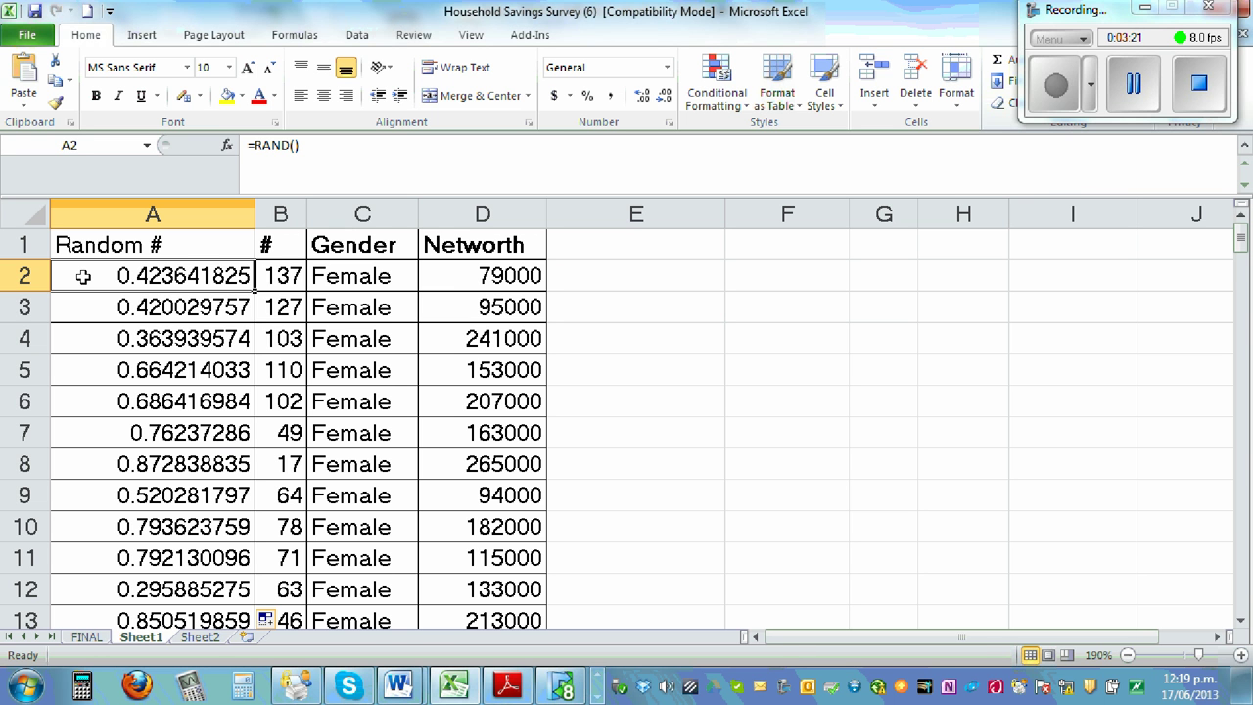
key("ctrl+shift+Down")
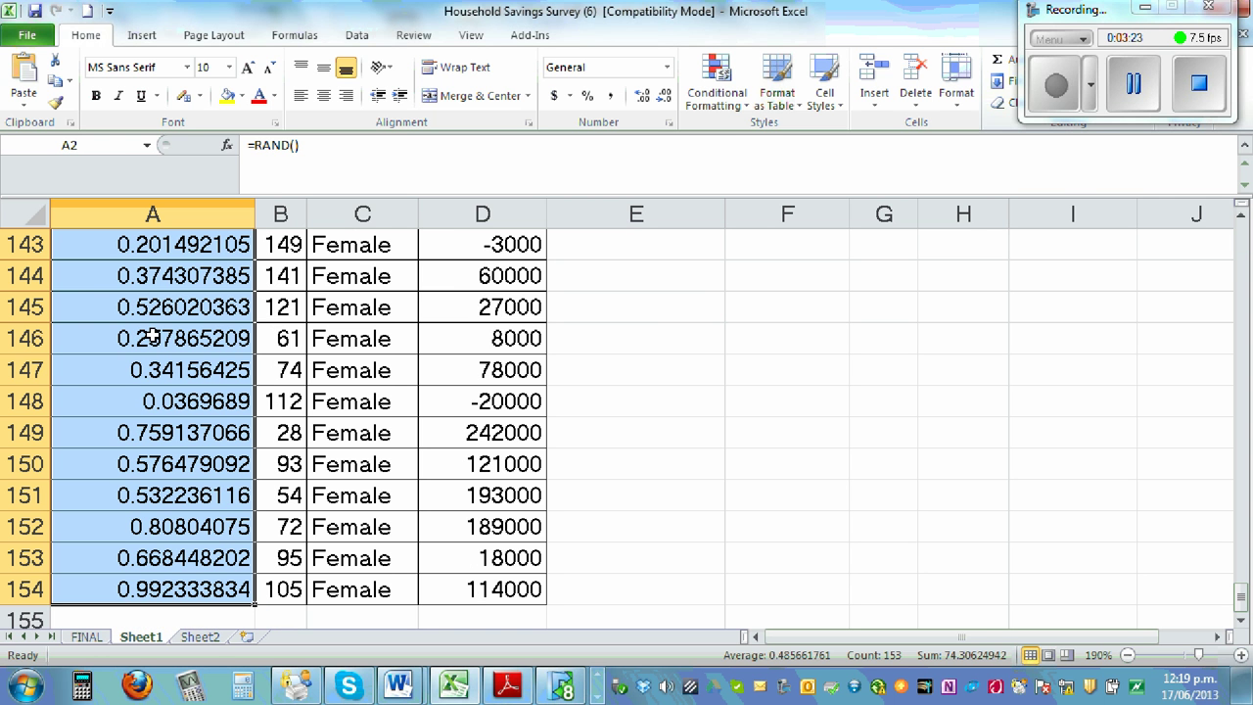
scroll(159, 368, "up", 13)
scroll(159, 368, "up", 20)
scroll(160, 368, "up", 11)
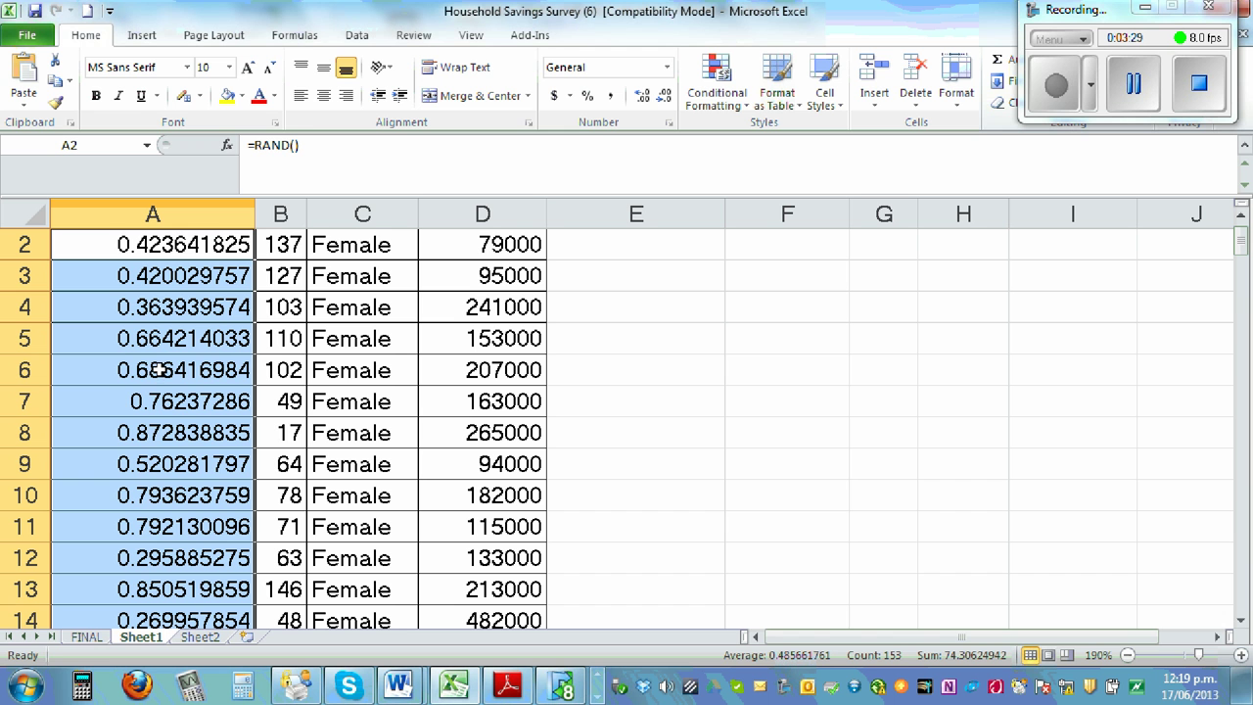
Step: Copy column A and paste it back as values to freeze the random numbers
right_click(119, 406)
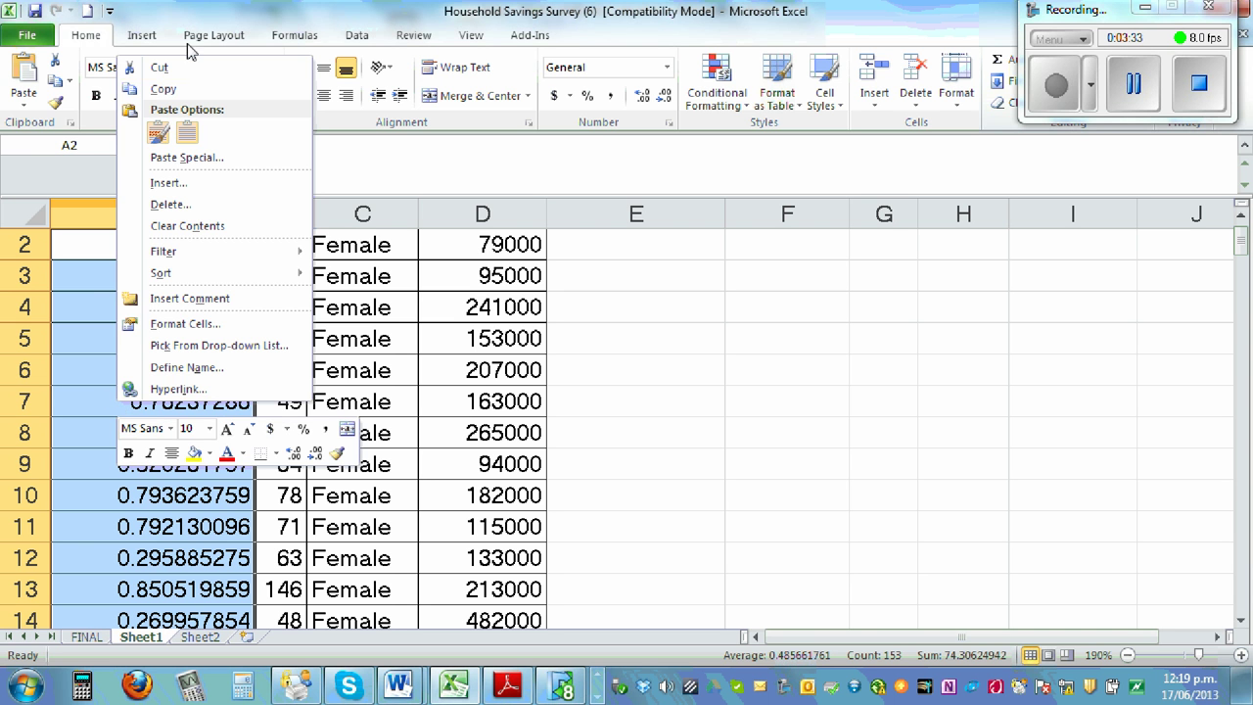
left_click(164, 89)
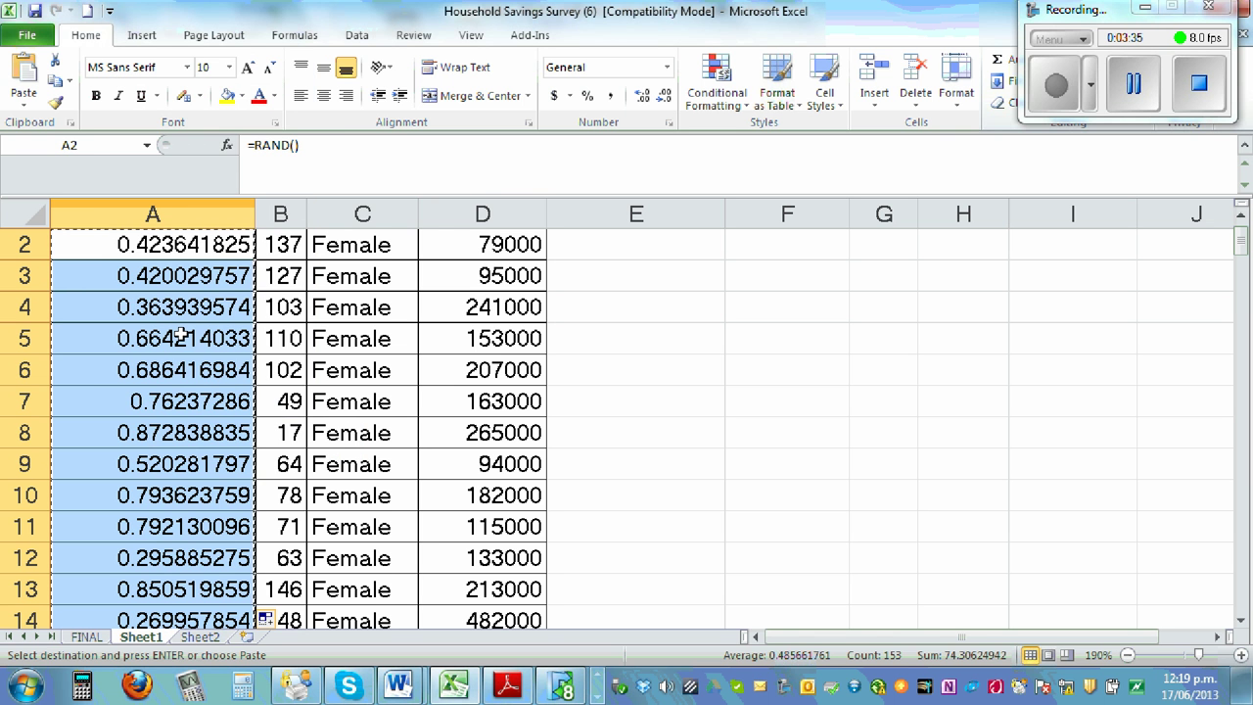
scroll(200, 343, "up", 1)
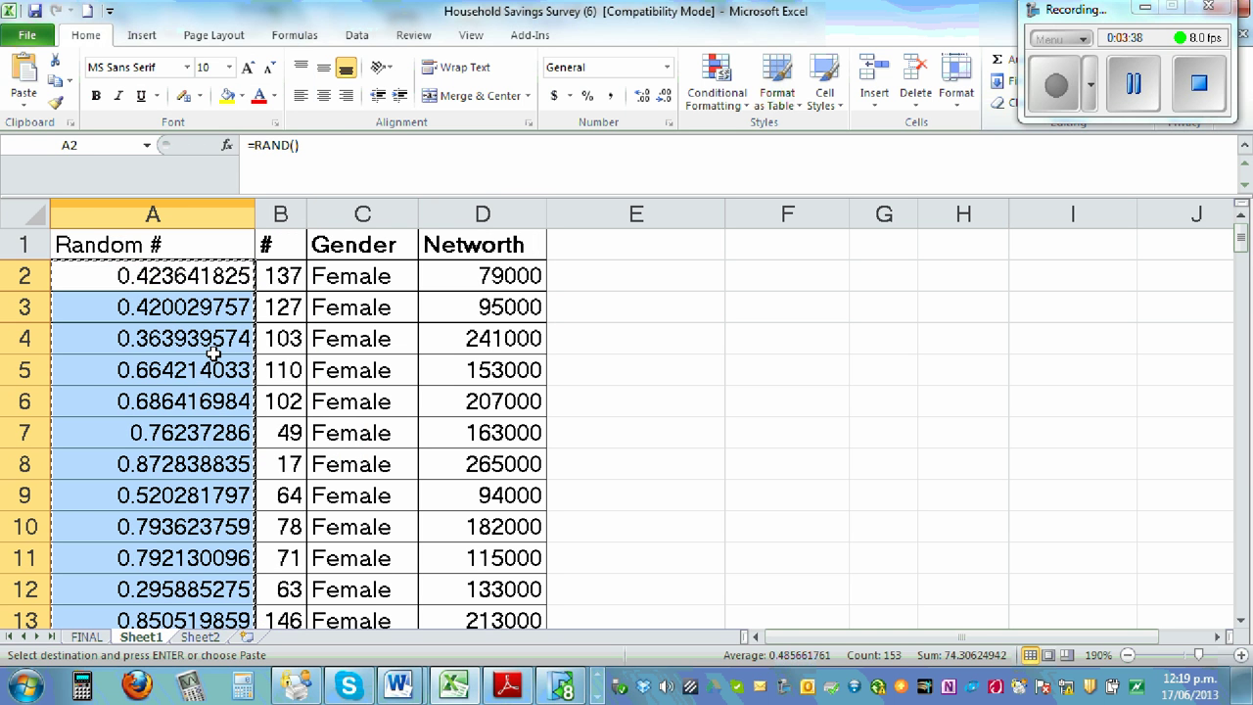
left_click(24, 110)
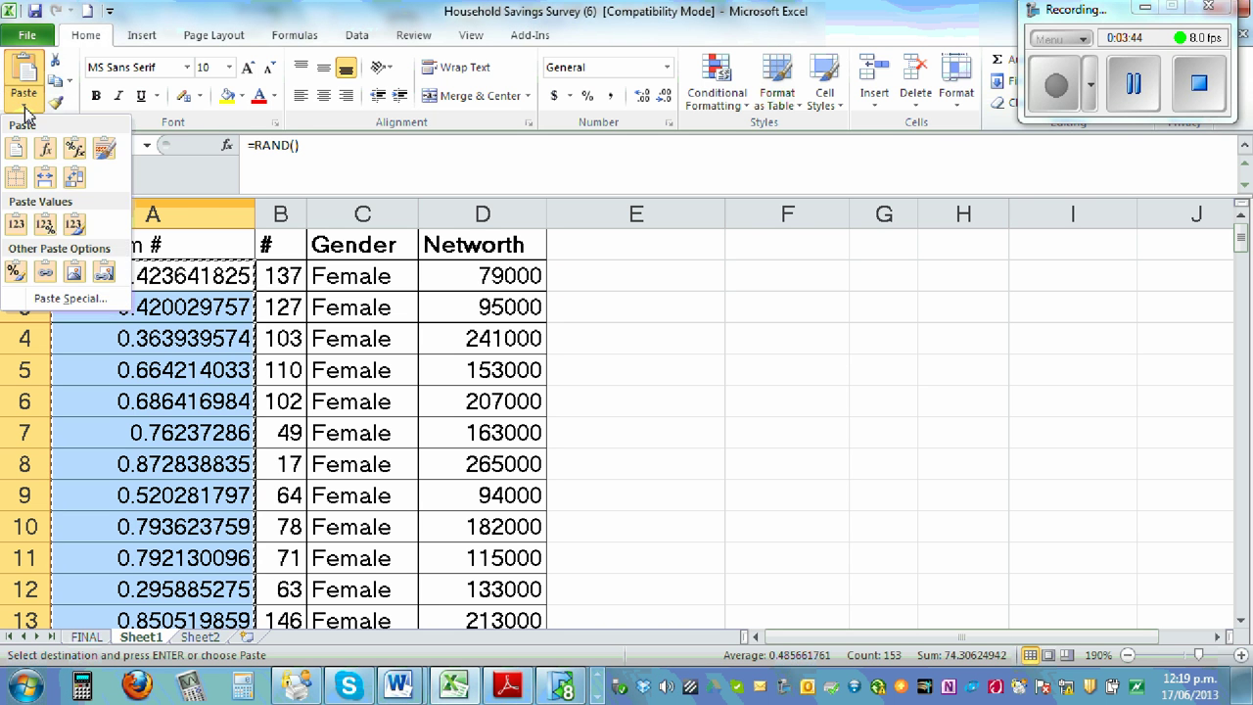
left_click(18, 229)
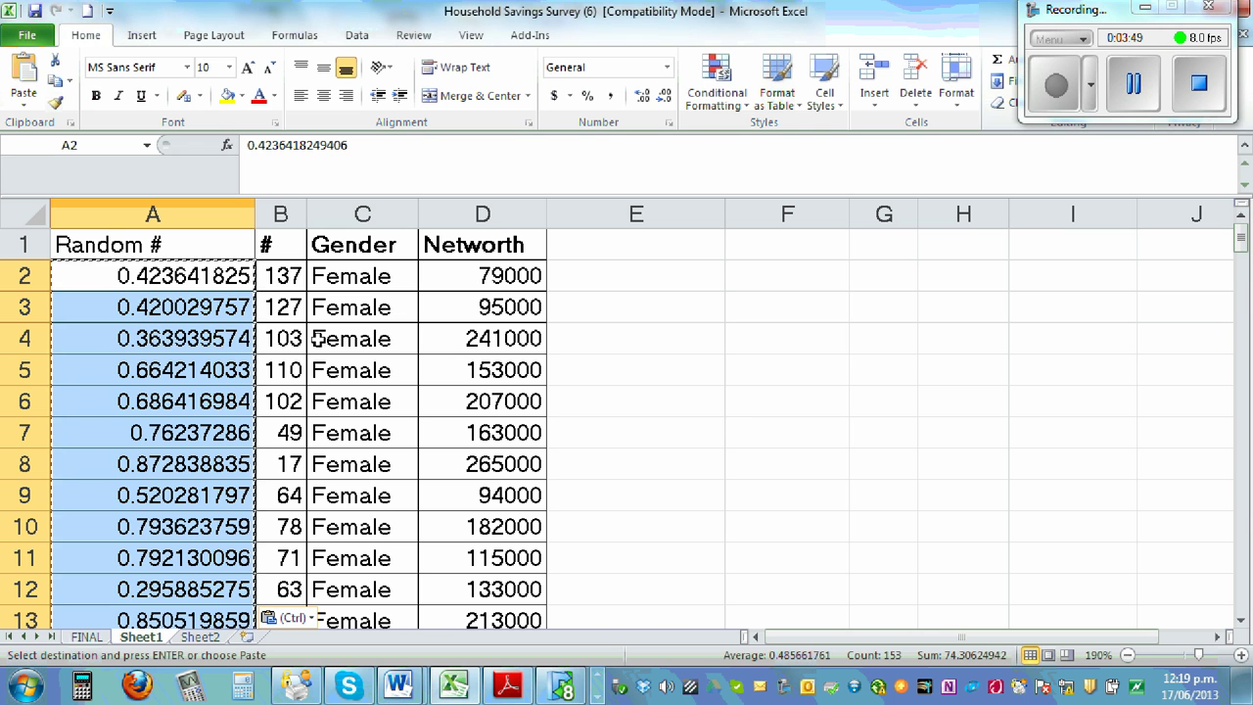
left_click(750, 390)
Step: Fill A2's value 0.423641825 down the whole Random # column
key("ctrl+Up")
left_click(565, 174)
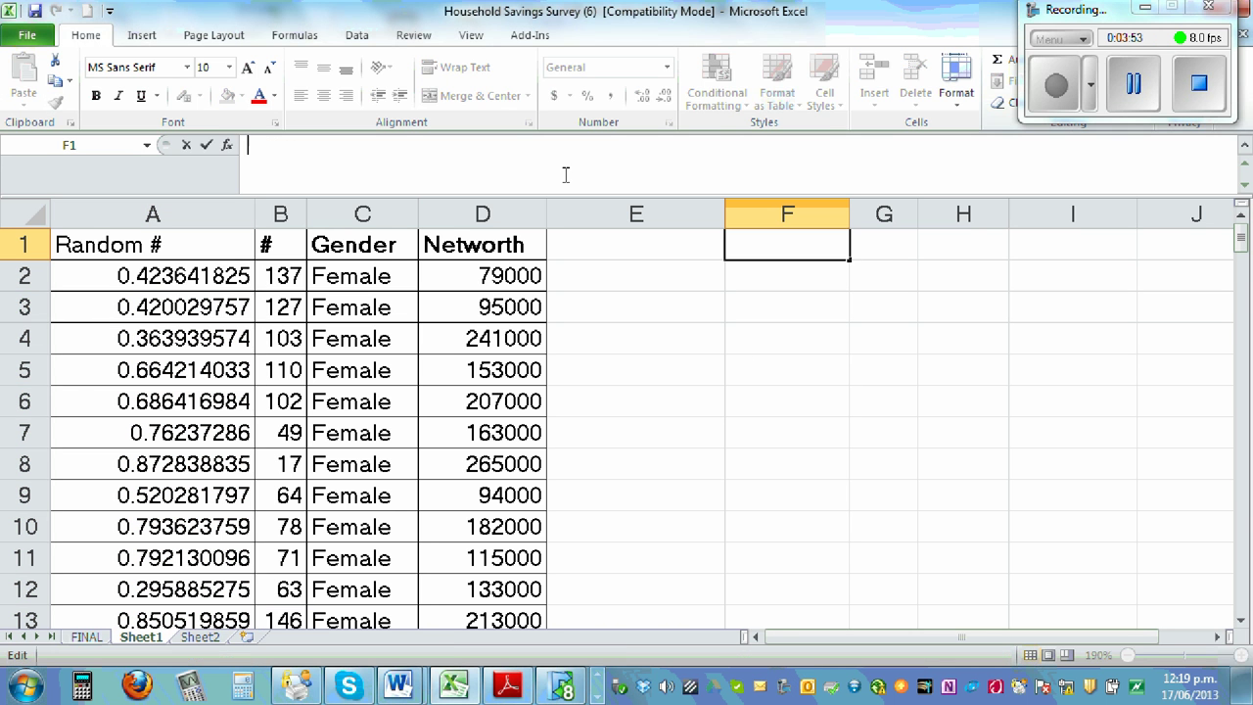
left_click(141, 279)
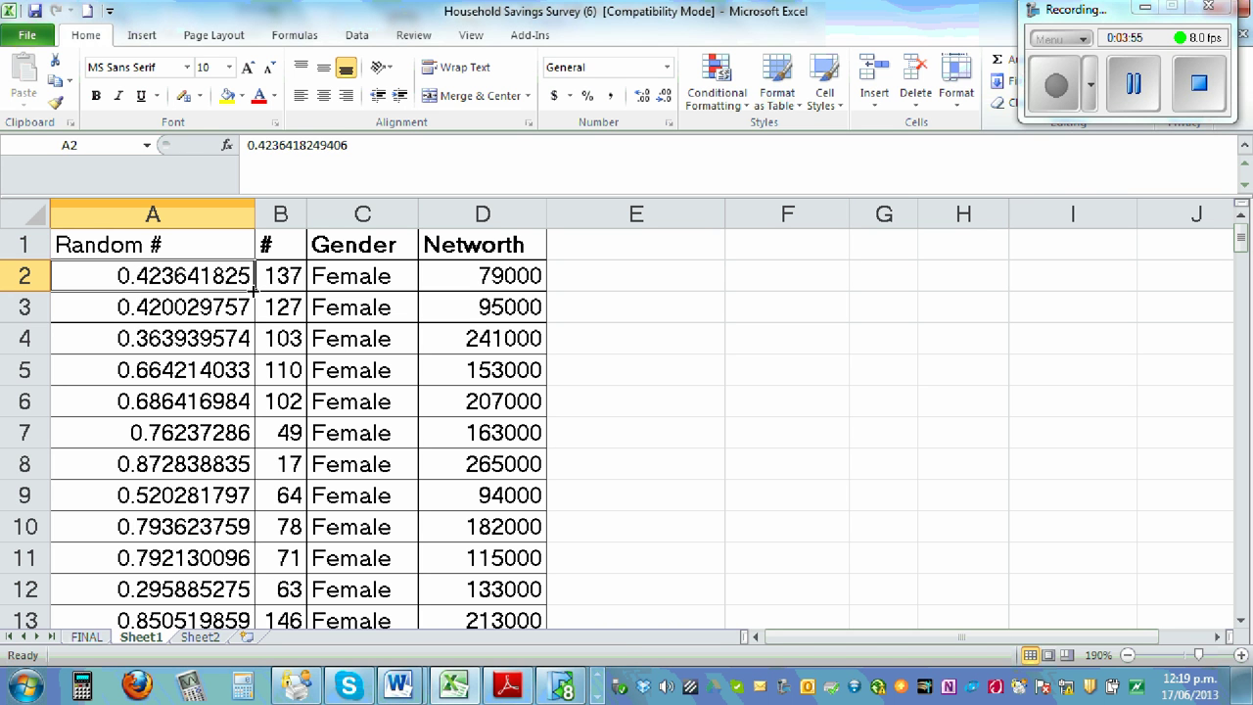
double_click(254, 291)
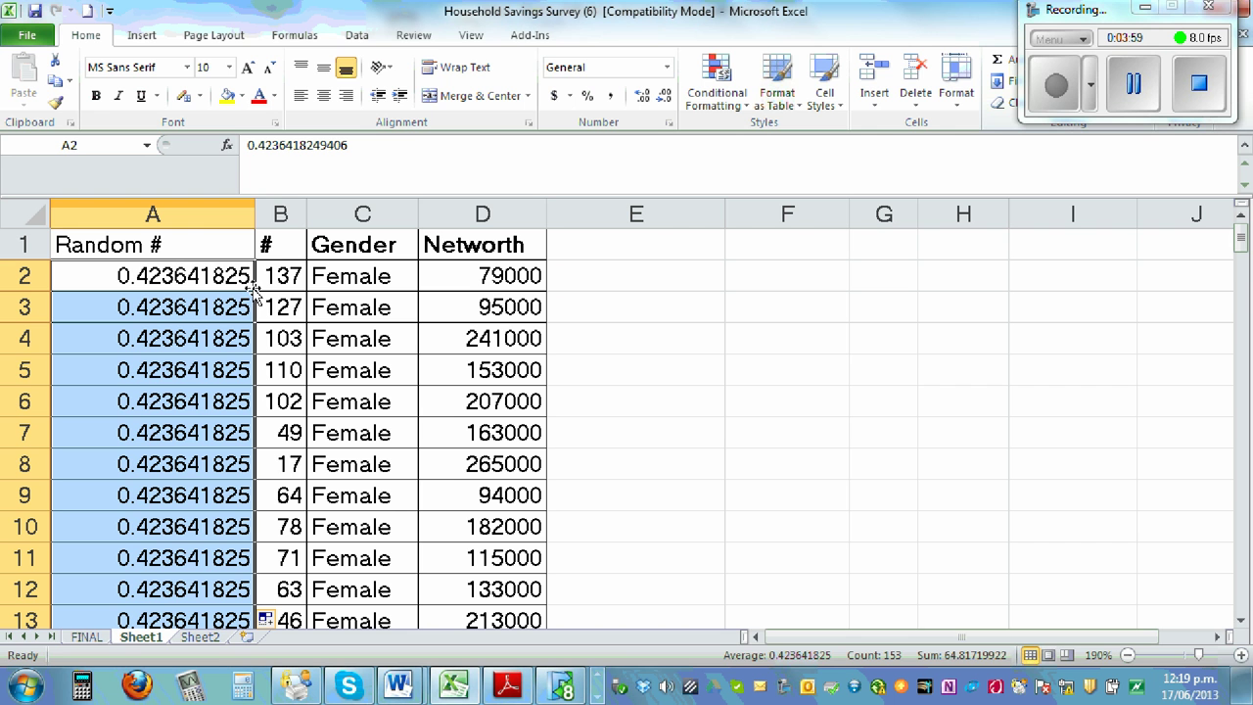
Step: Re-enter =RAND() in A2, fill it down to row 154, and copy column A
left_click(131, 278)
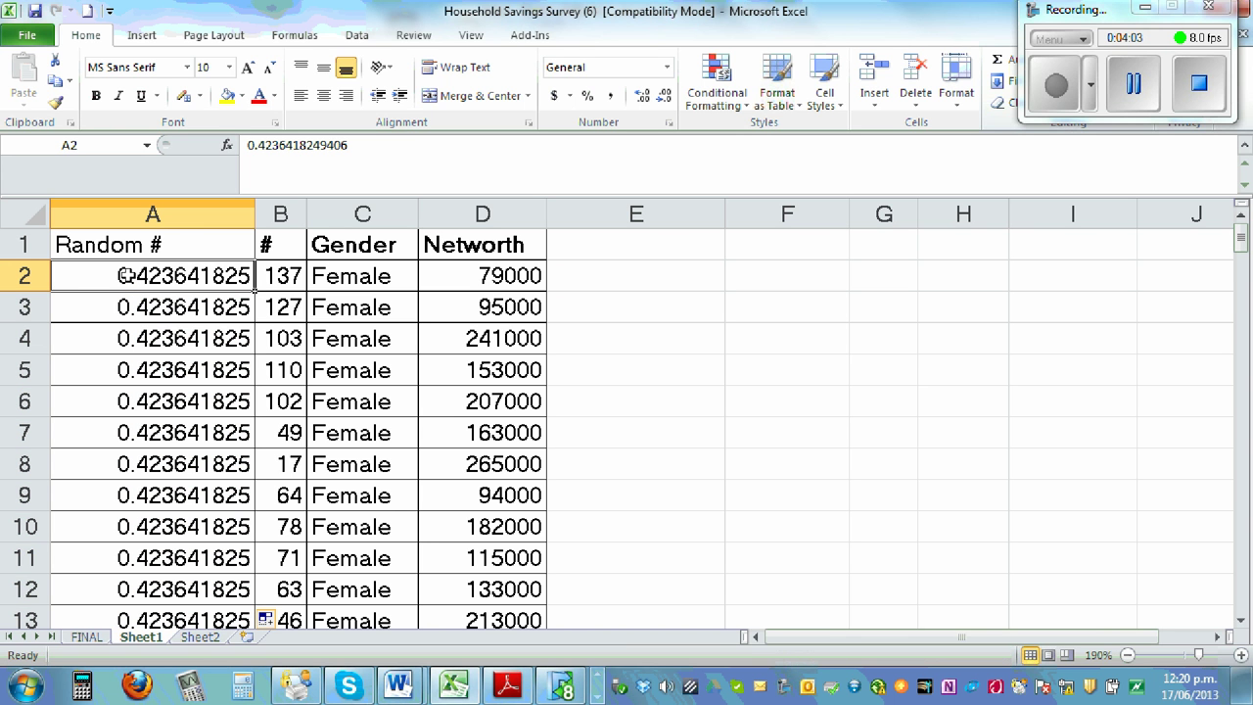
type("=rand()")
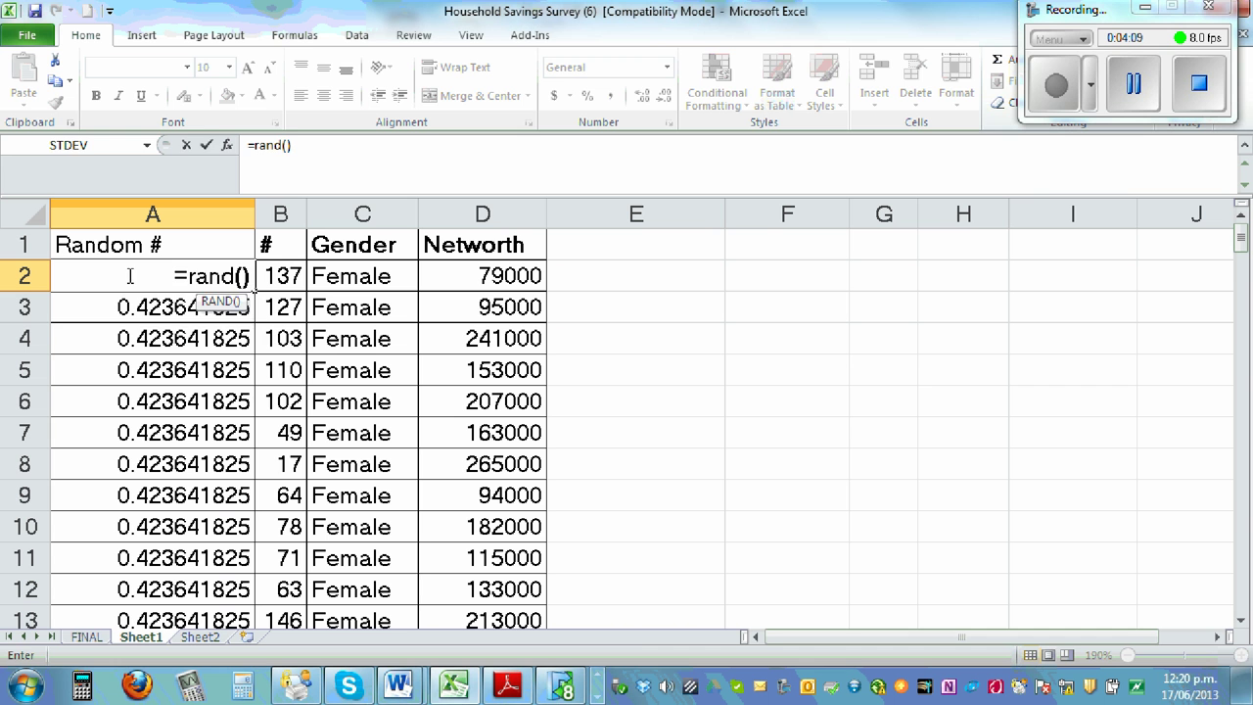
key("Return")
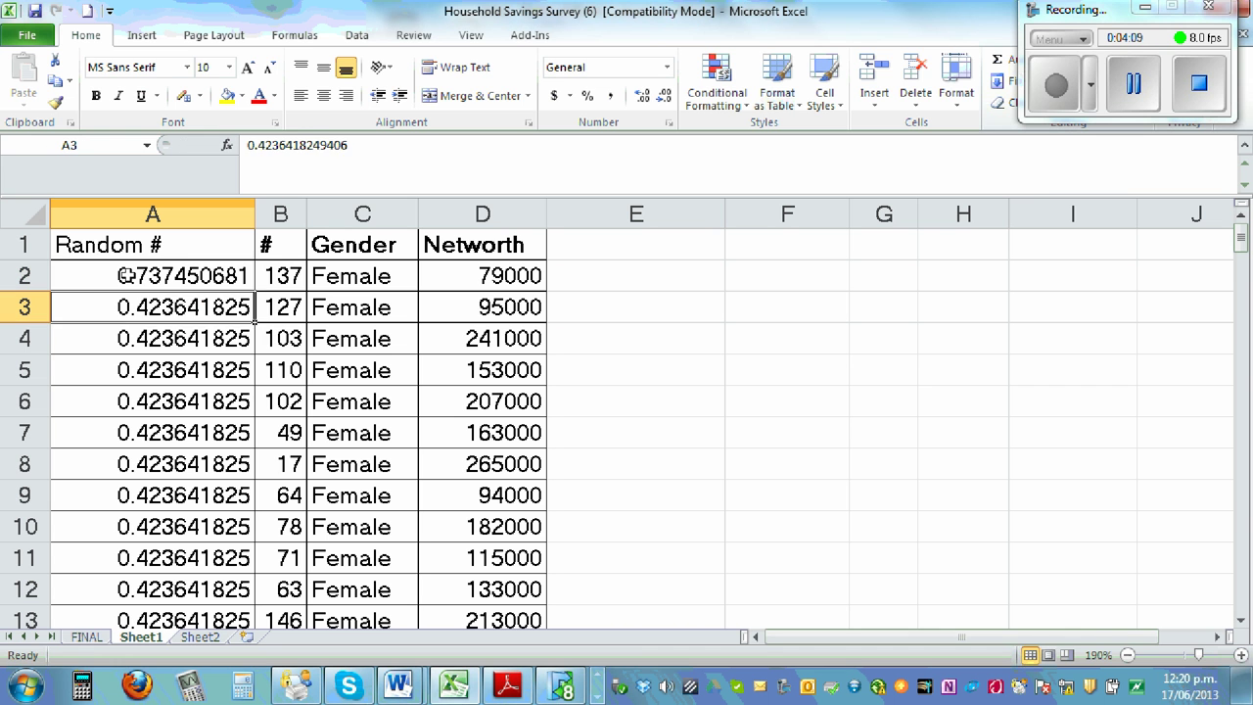
left_click(128, 277)
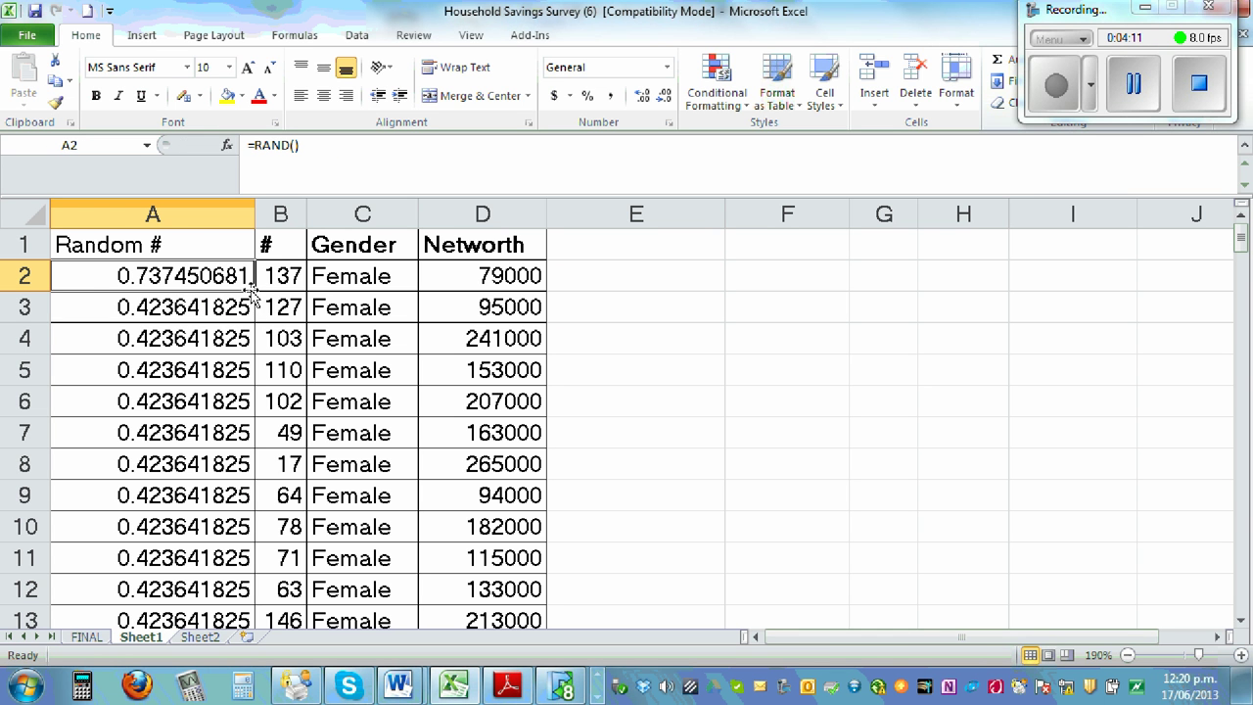
double_click(252, 291)
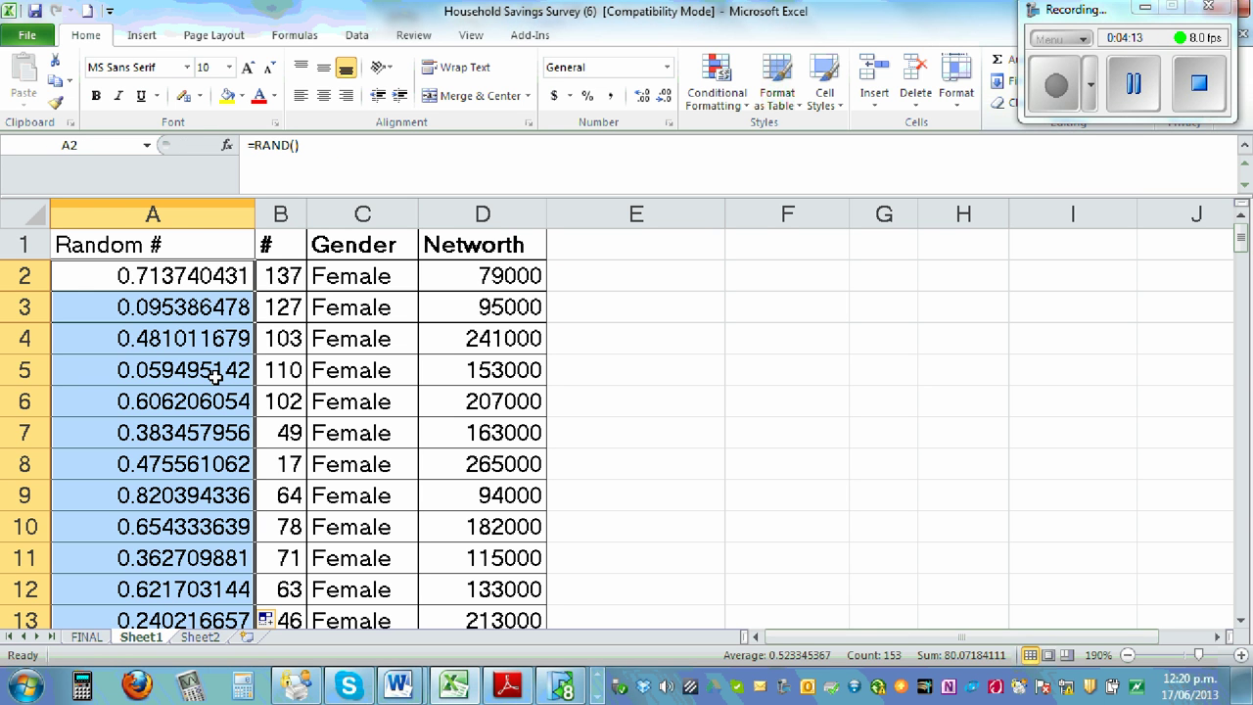
right_click(148, 404)
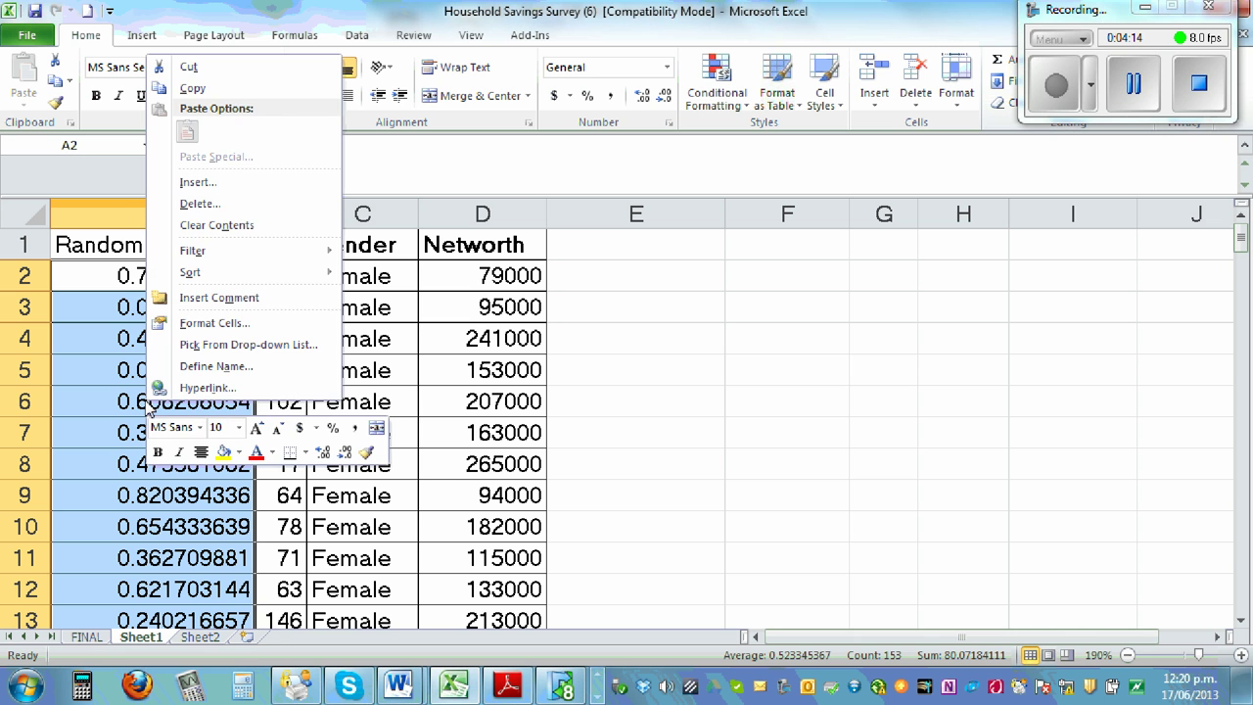
left_click(235, 90)
Step: Paste column A over itself as values and widen column A to show the full numbers
left_click(24, 97)
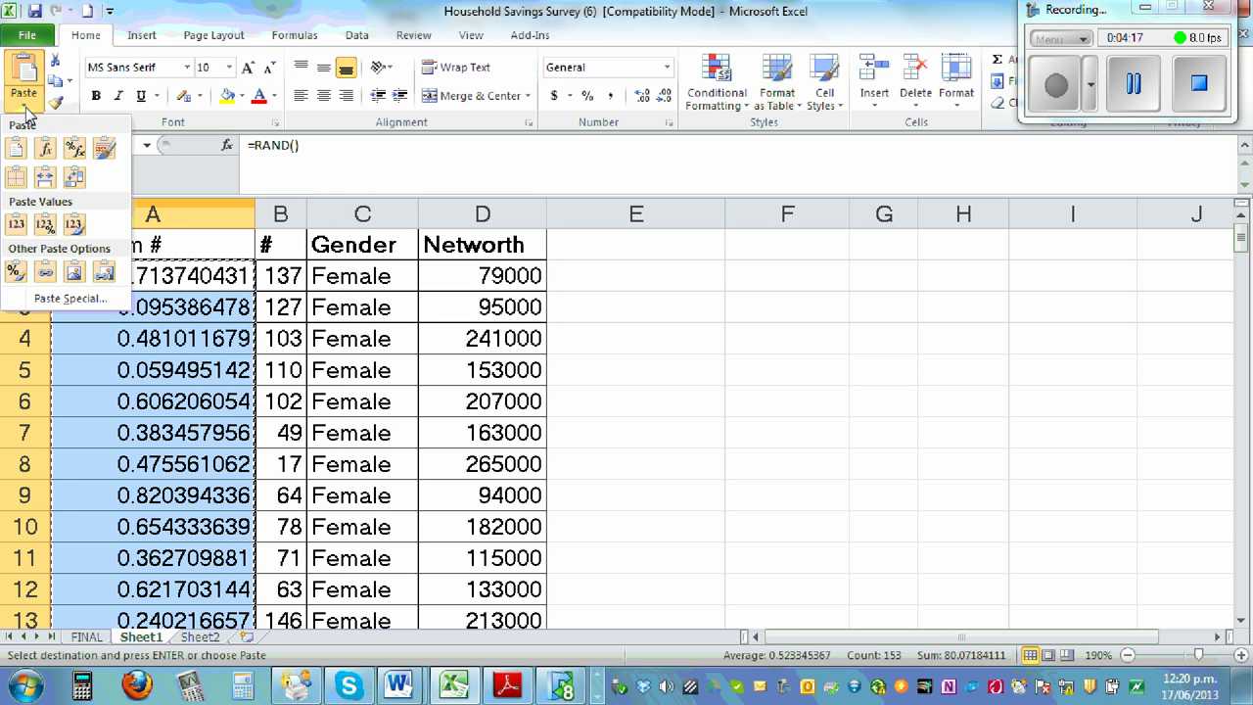
left_click(16, 224)
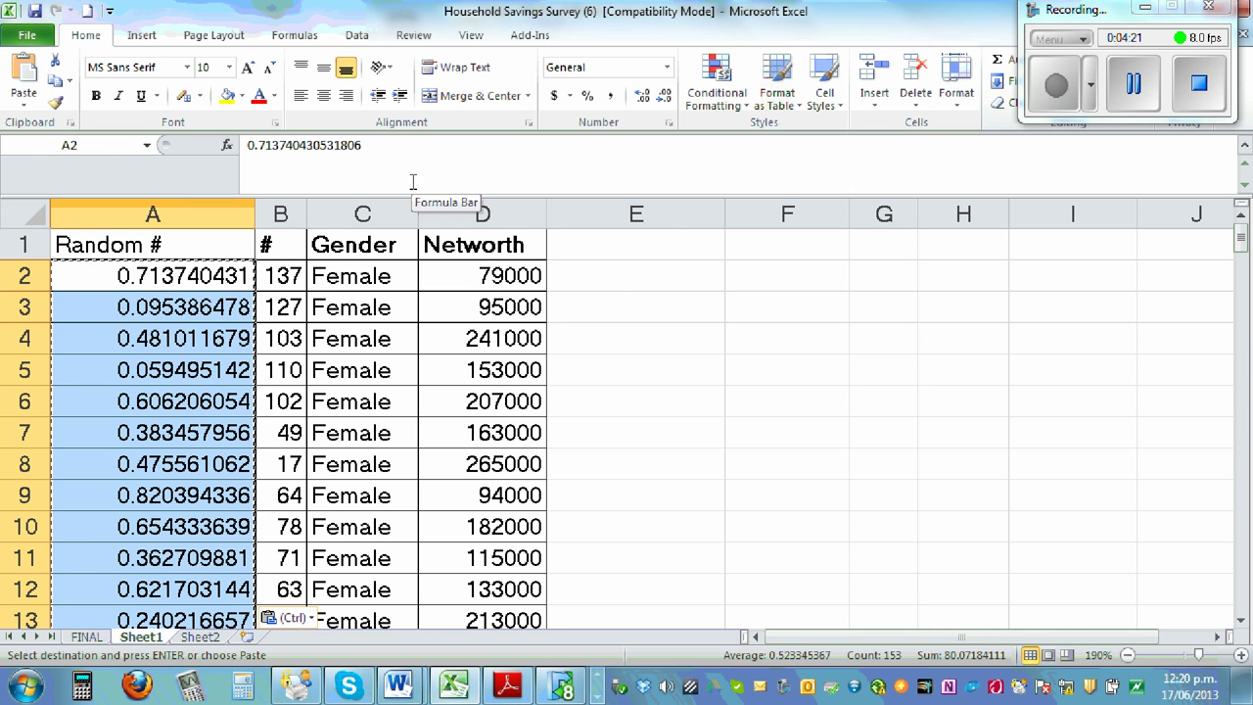
left_click_drag(252, 215, 287, 215)
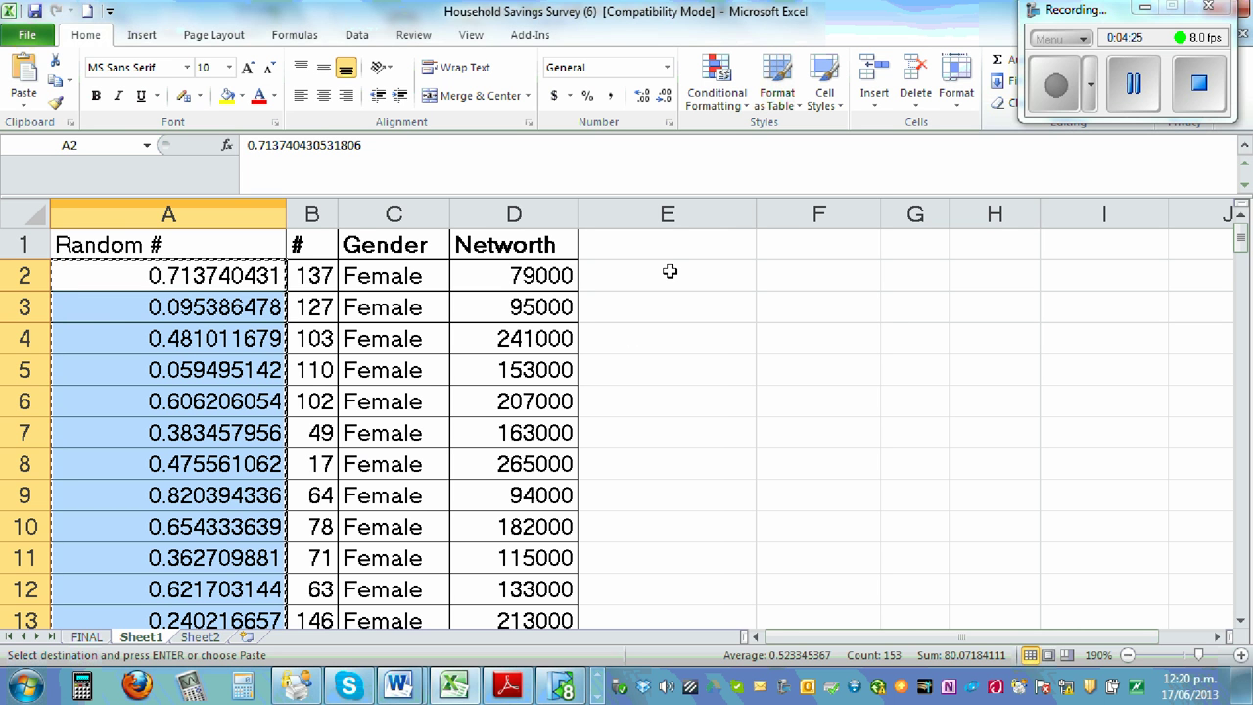
left_click(775, 316)
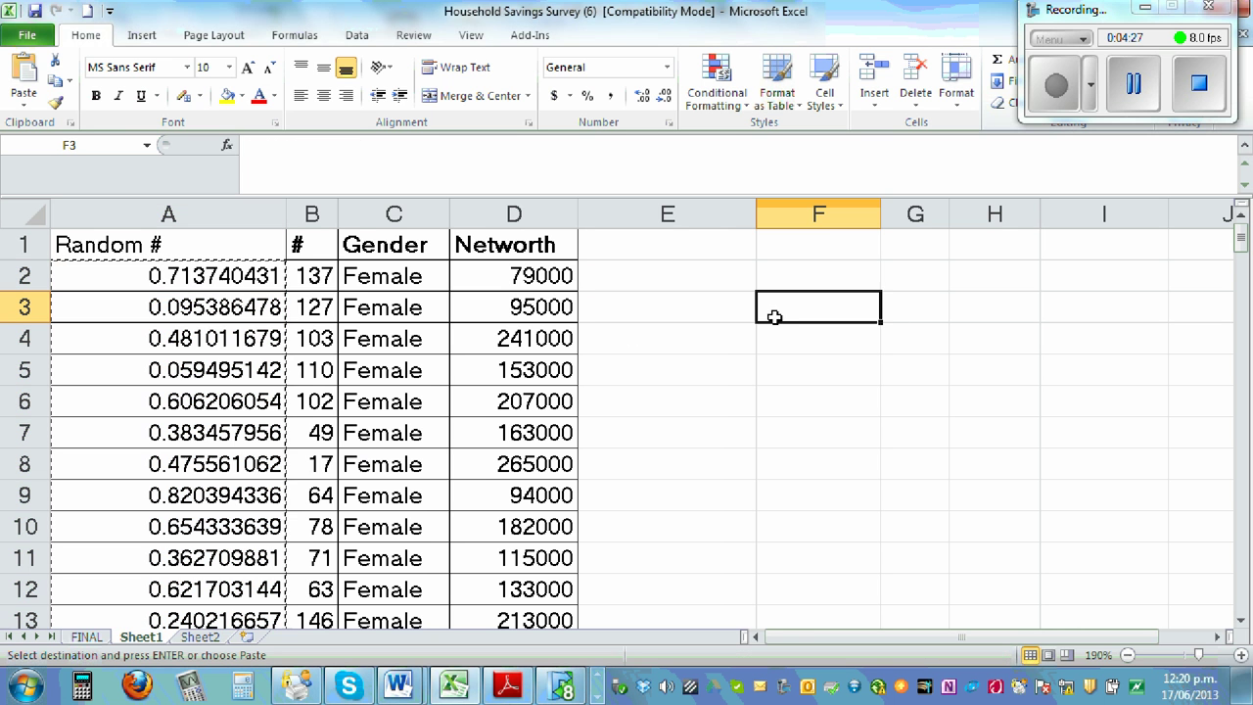
left_click(369, 172)
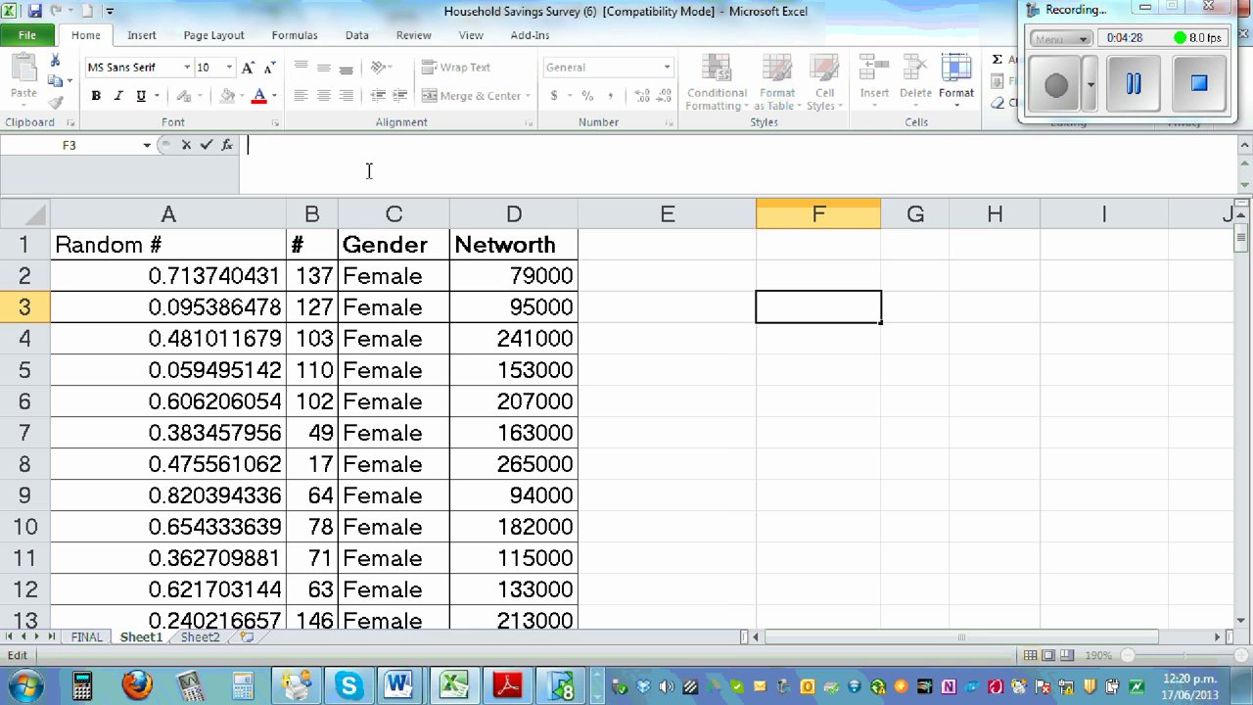
left_click(80, 274)
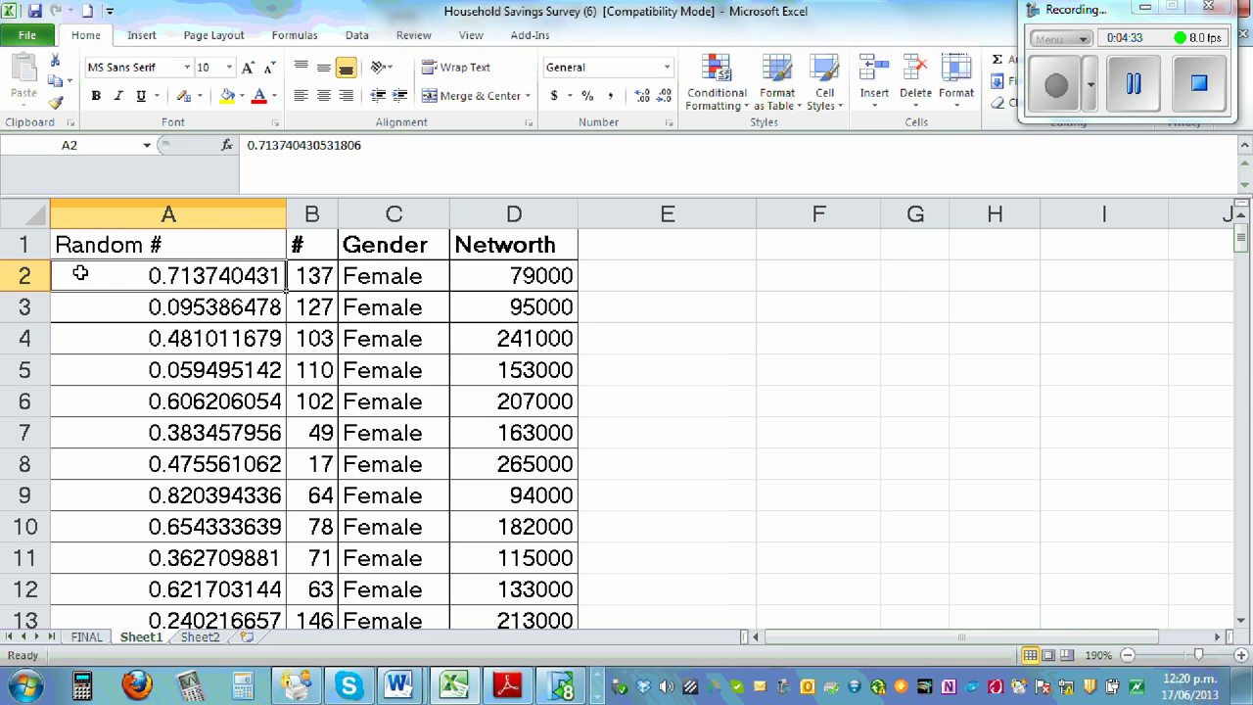
Step: Select A2:D154 and sort the survey rows by random number, smallest first
left_click(815, 314)
left_click_drag(149, 270, 513, 277)
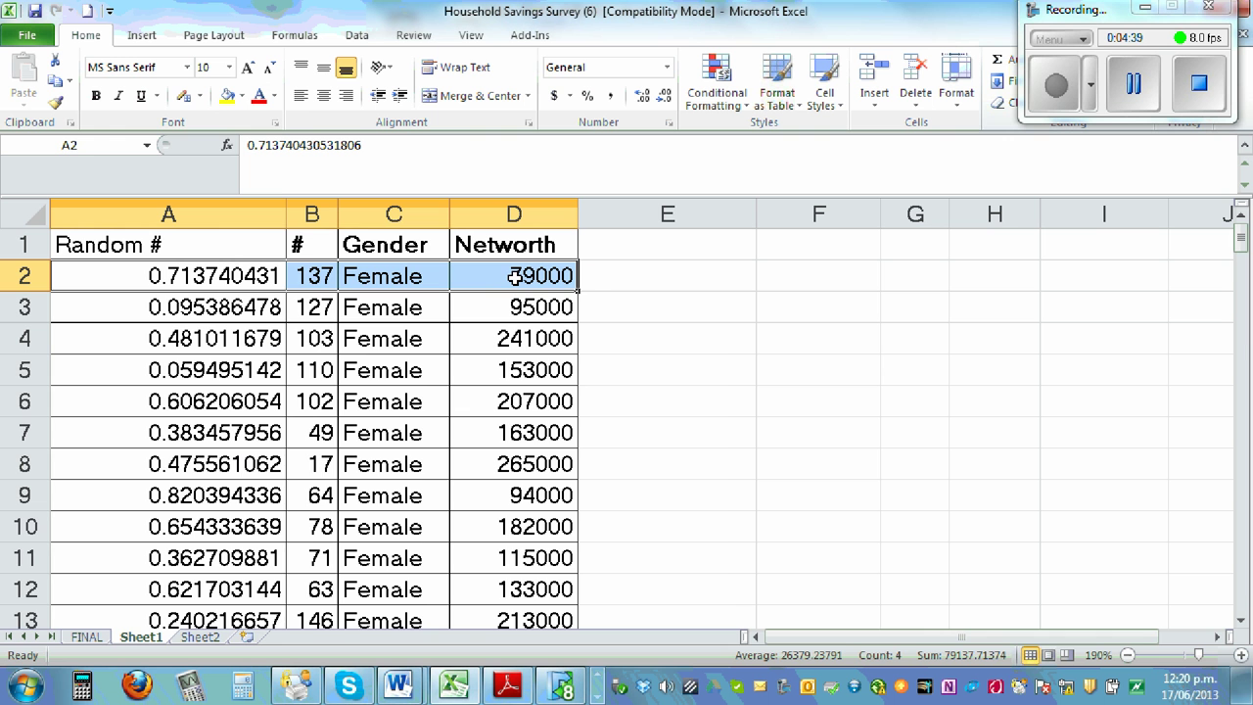
key("ctrl+shift+Down")
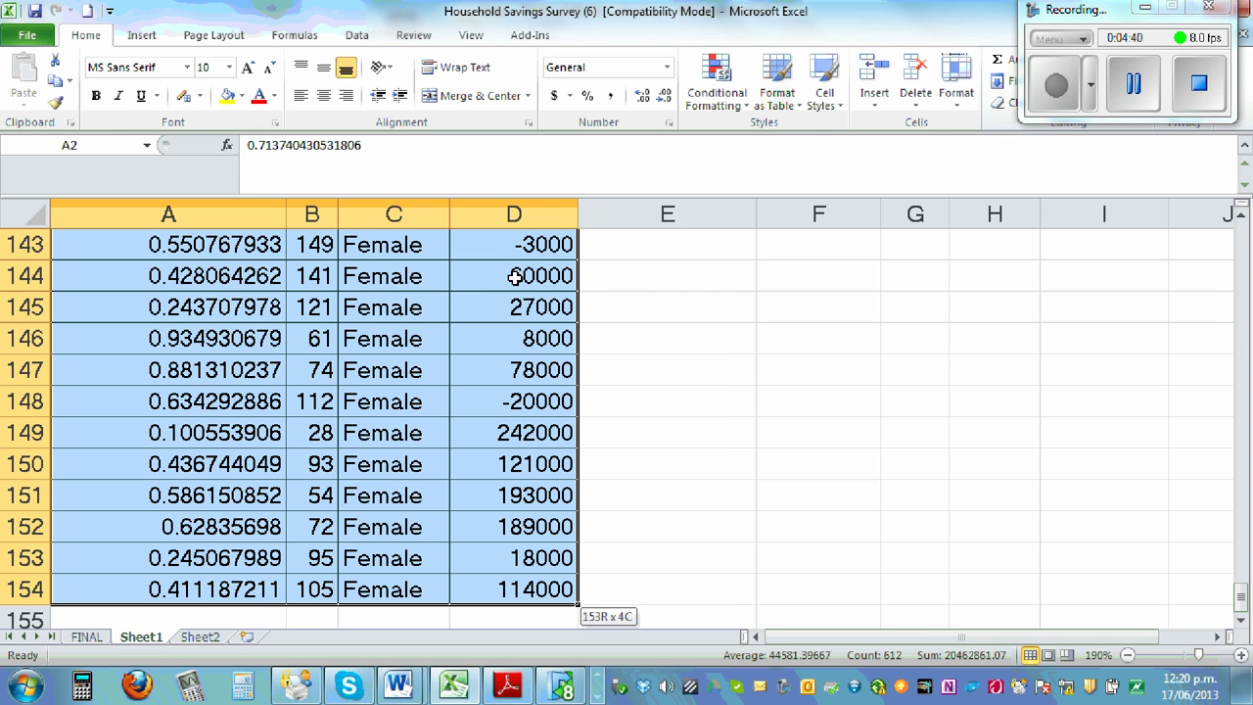
right_click(285, 369)
mouse_move(221, 235)
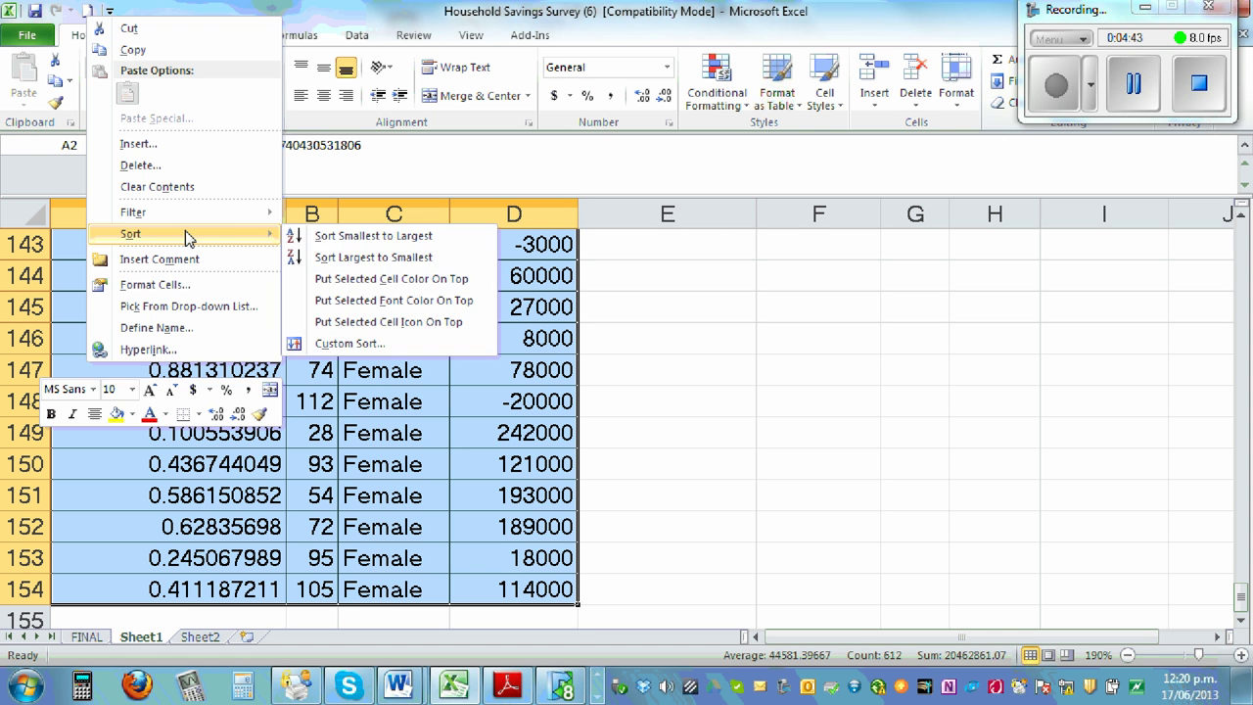
left_click(373, 235)
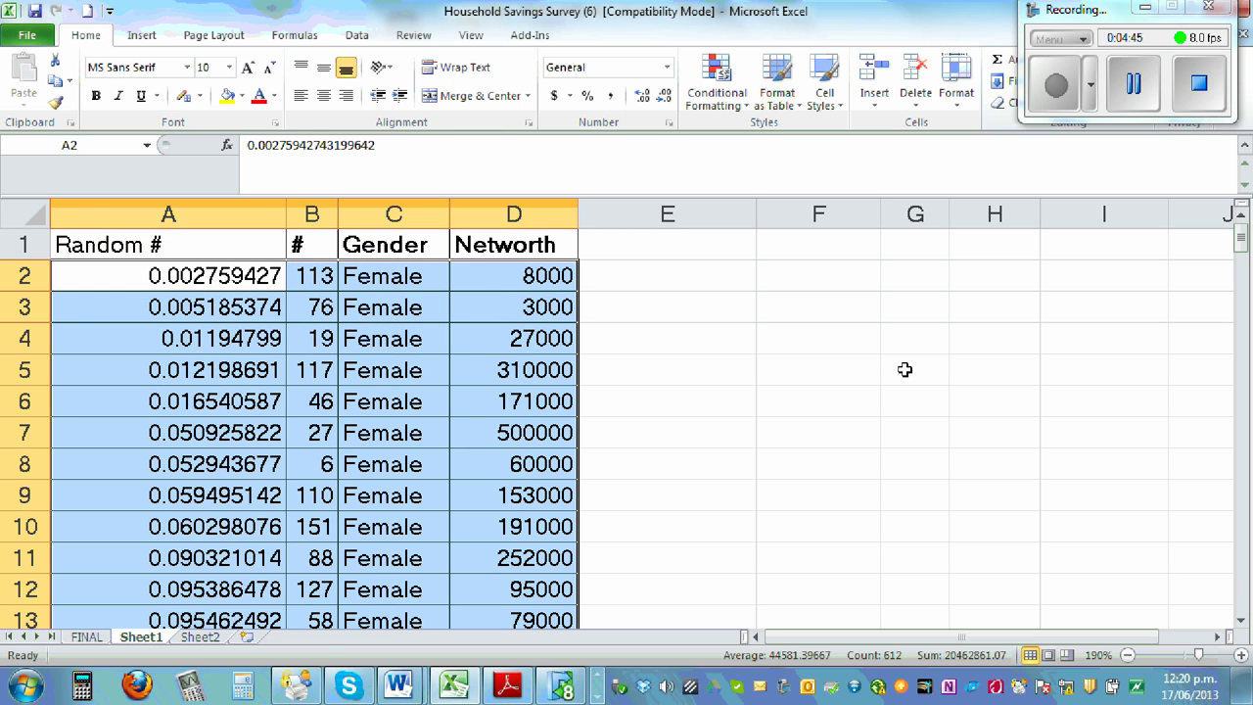
left_click(848, 329)
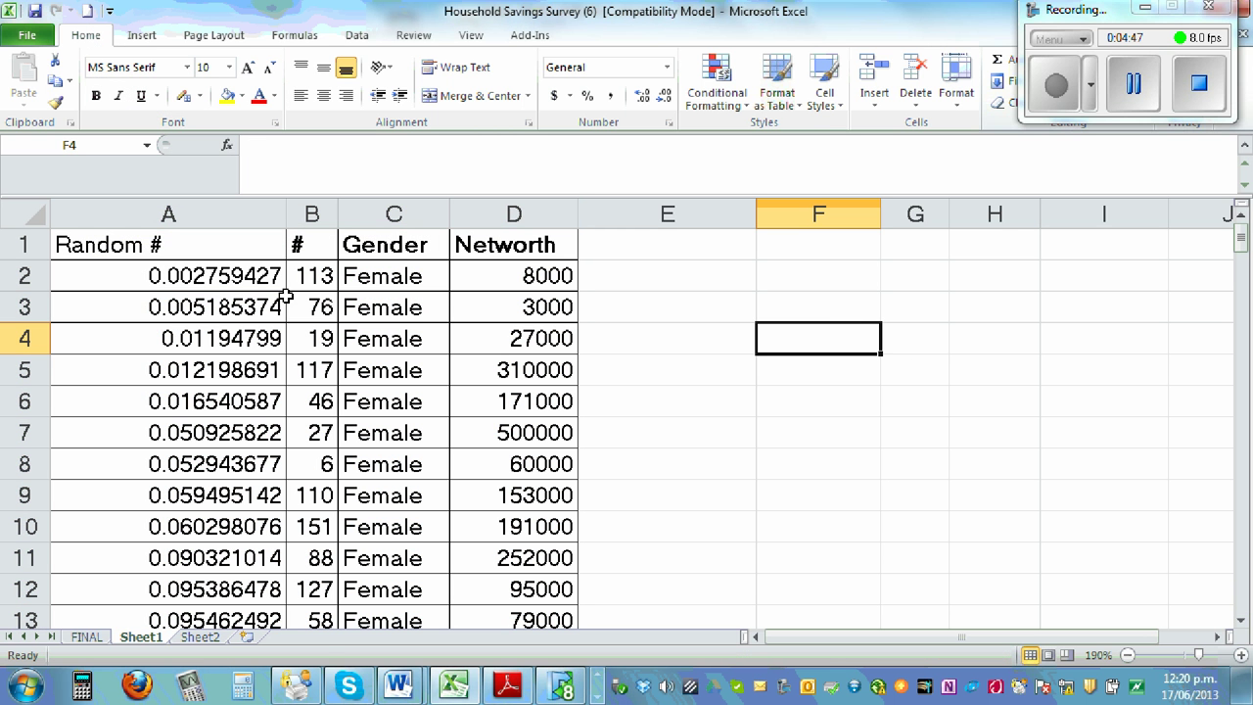
Step: Enter 1, 2, 3 in E2:E4 and extend the series down to row 154
left_click(631, 278)
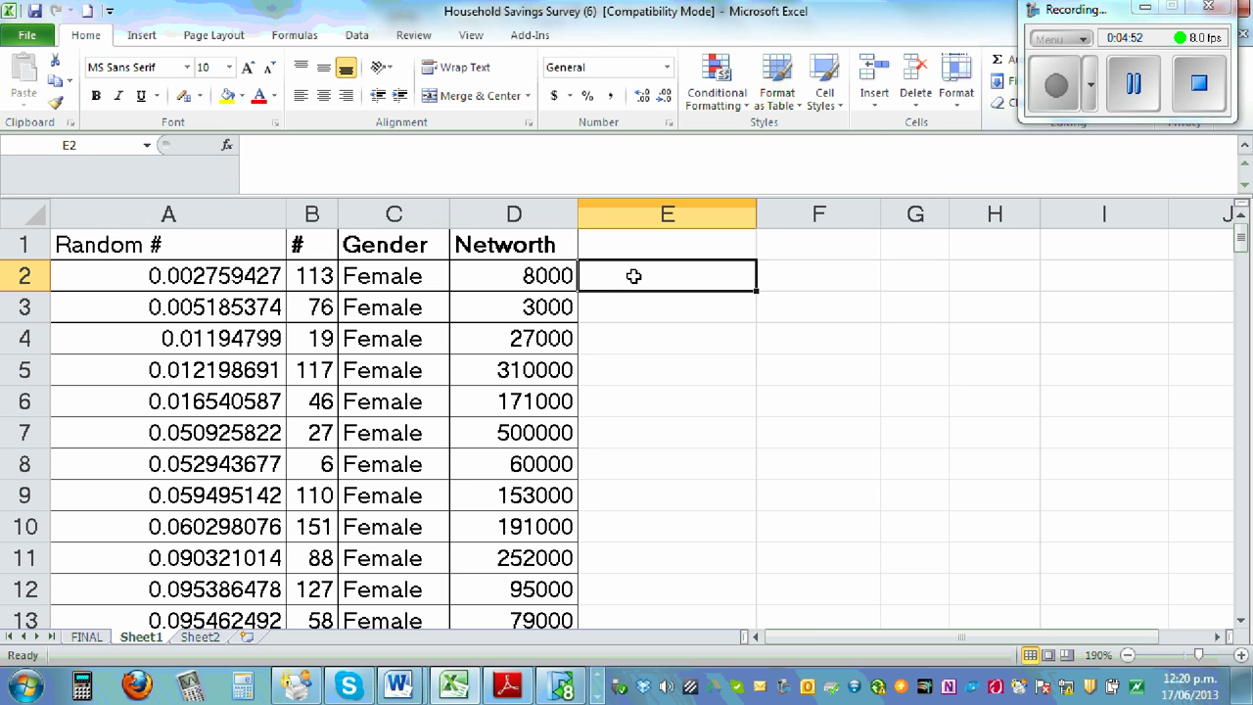
type("1")
key("Return")
type("2")
key("Return")
type("3")
key("Return")
left_click_drag(726, 283, 724, 339)
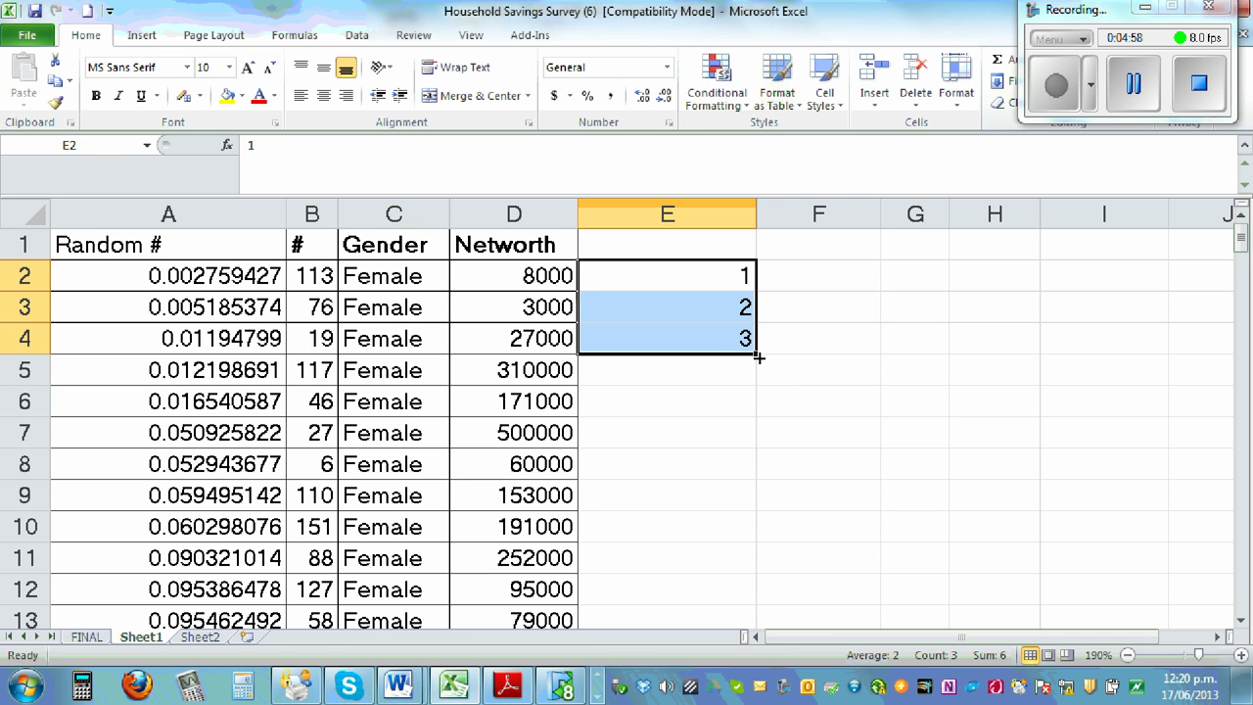
double_click(757, 358)
Step: Select the Networth values together with their row numbers
scroll(820, 411, "down", 1)
scroll(821, 410, "up", 1)
left_click_drag(499, 291, 739, 435)
Step: Copy the selected Networth values and numbers into a new Sheet3 starting at B1
right_click(638, 358)
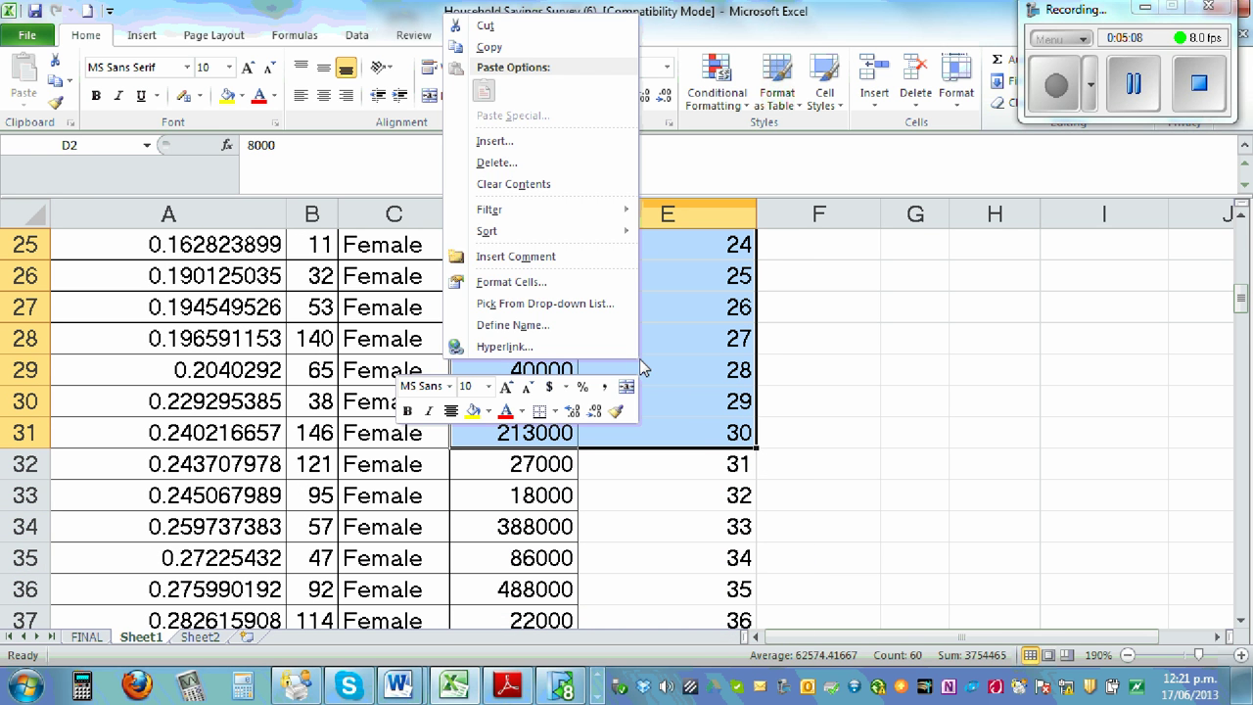
left_click(489, 47)
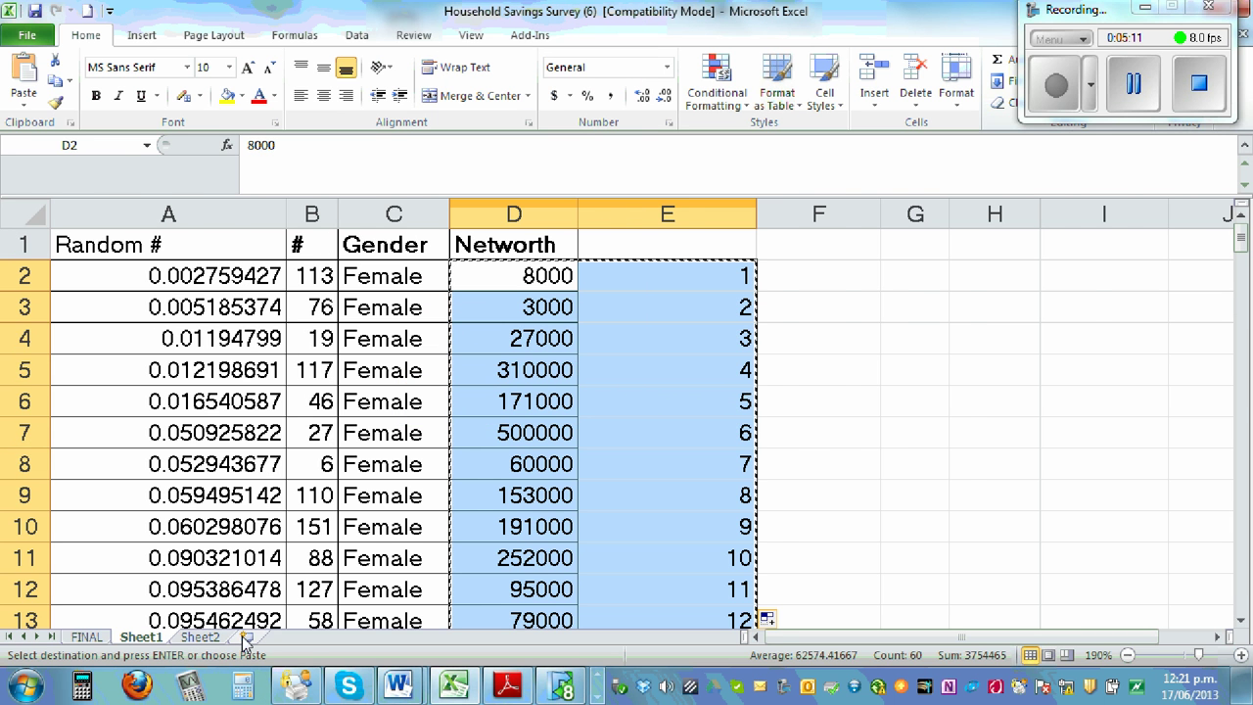
left_click(247, 637)
left_click(120, 227)
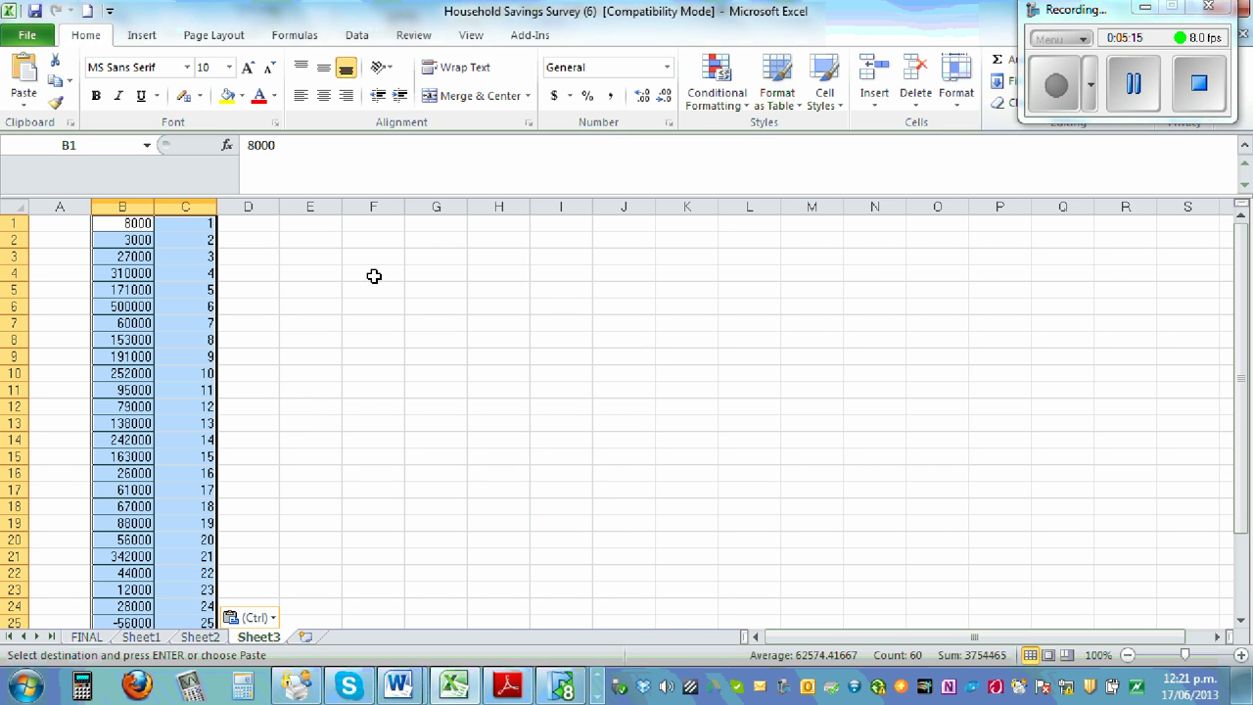
Step: Auto-fit columns B and C on Sheet3 and return to Sheet1
double_click(154, 207)
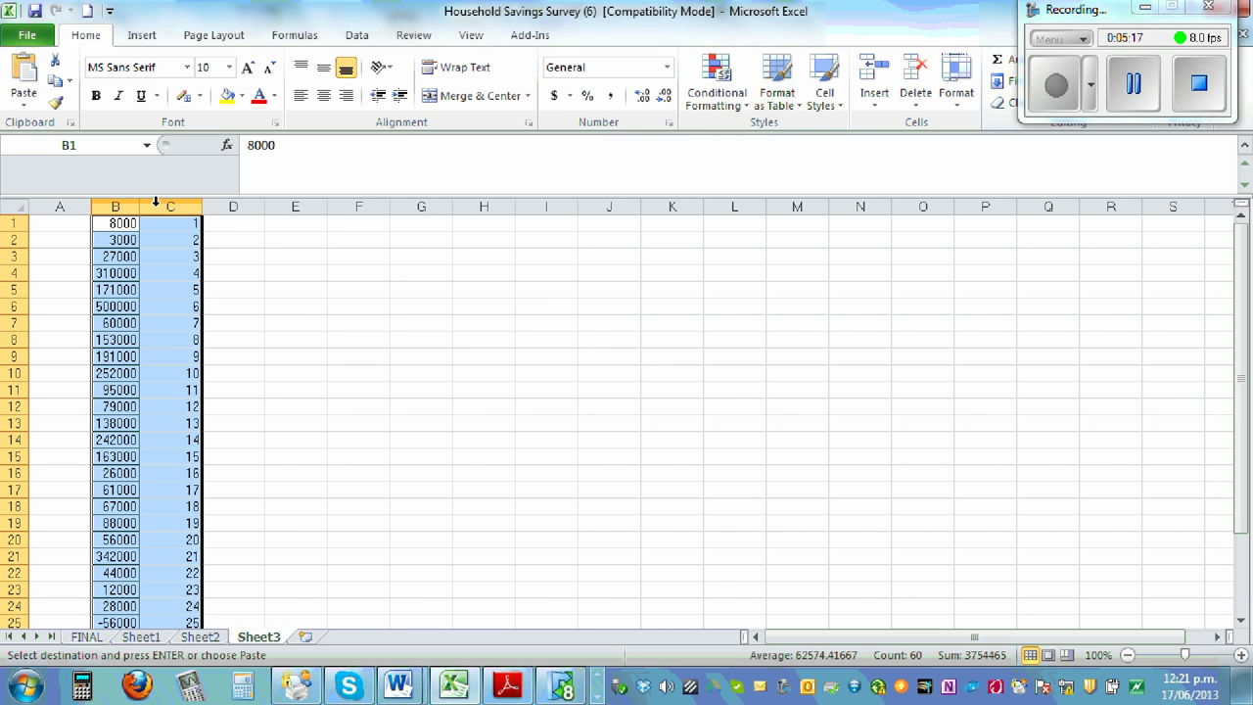
double_click(201, 206)
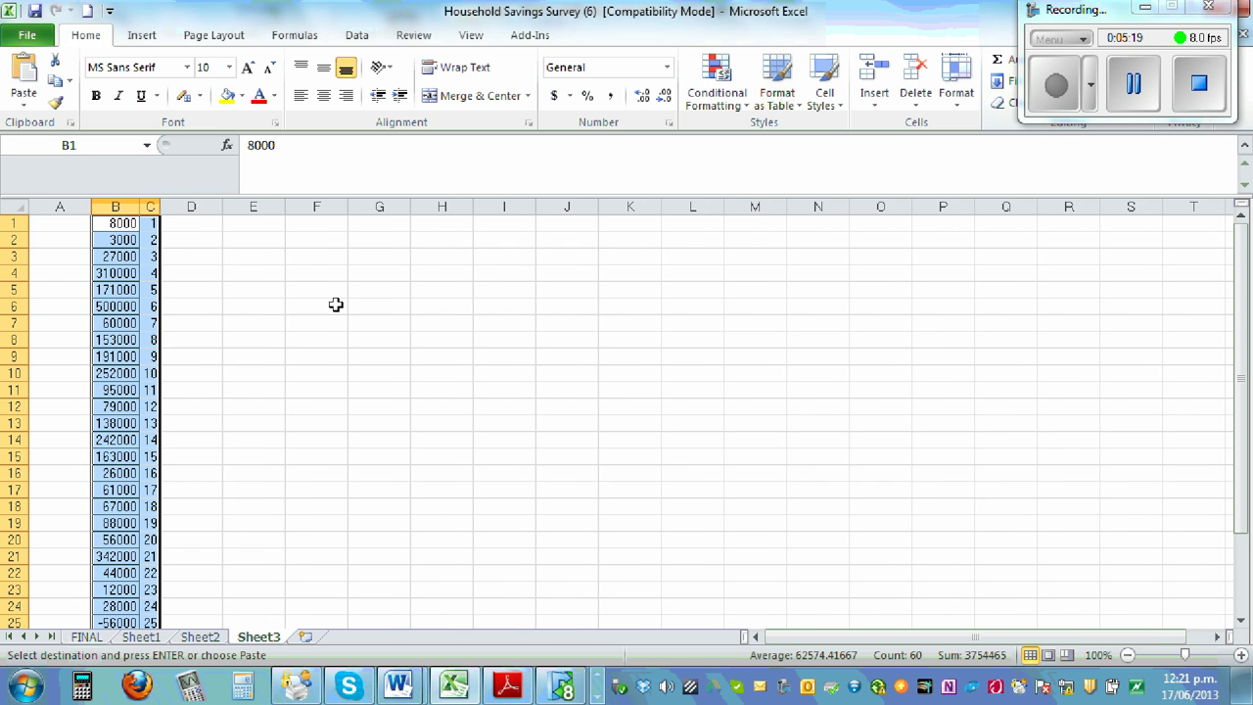
left_click(137, 637)
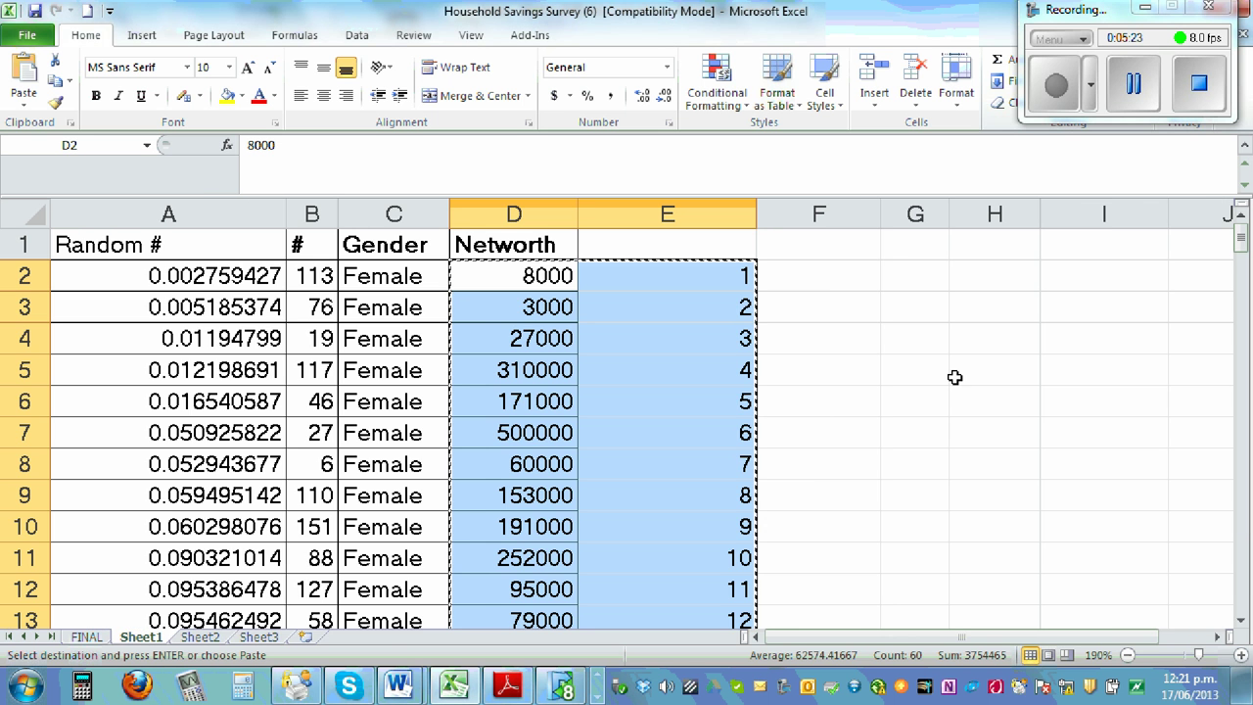
Step: Enter =RAND() in A2, fixing the '=rand(0' typo, and fill it down the Random # column
left_click(148, 277)
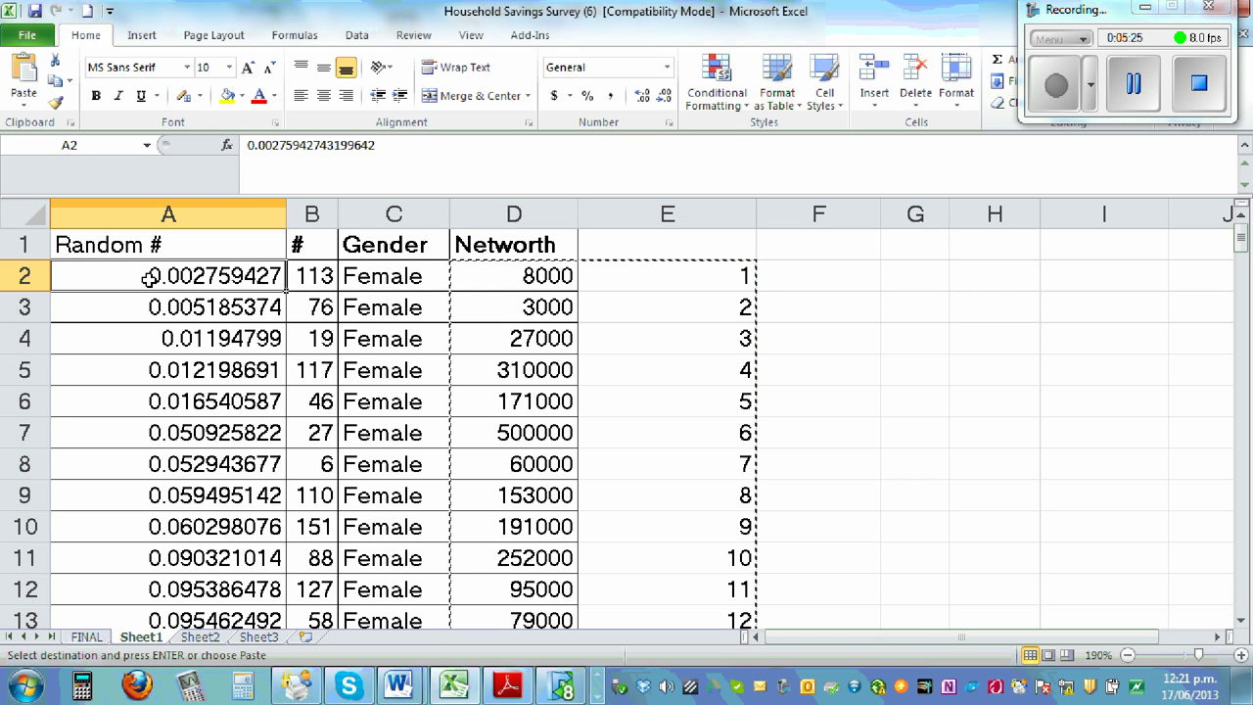
type("=r")
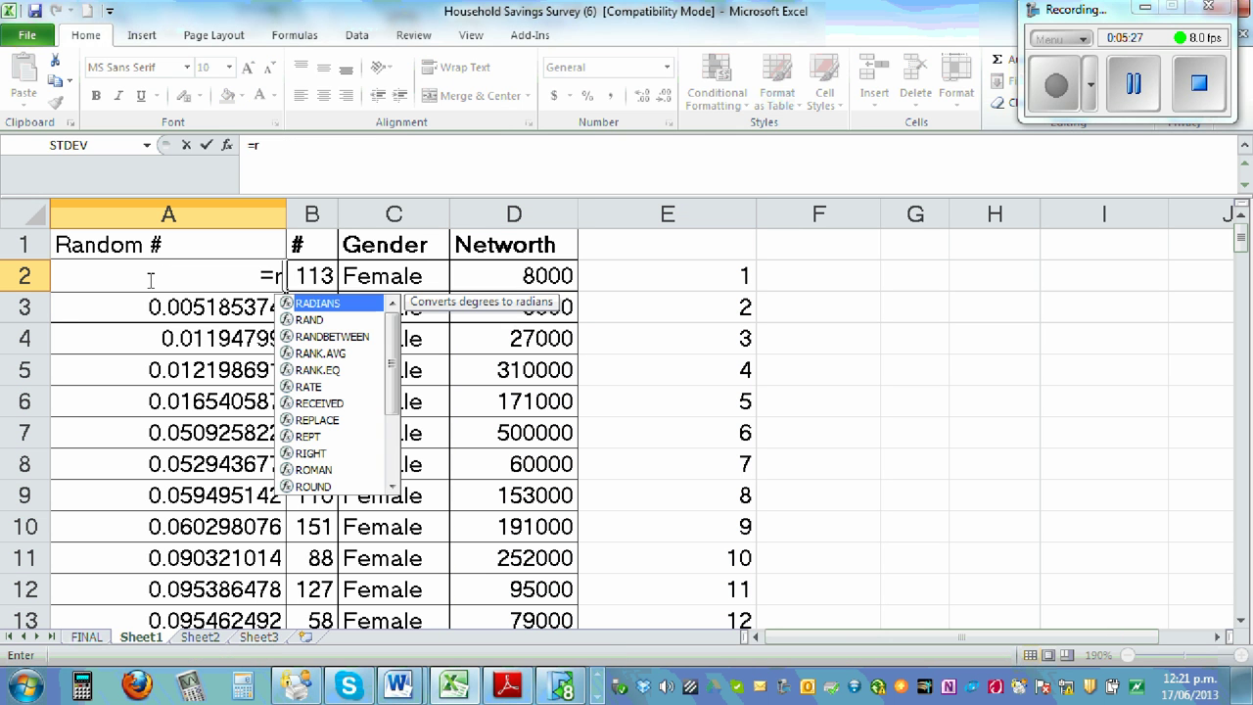
type("and")
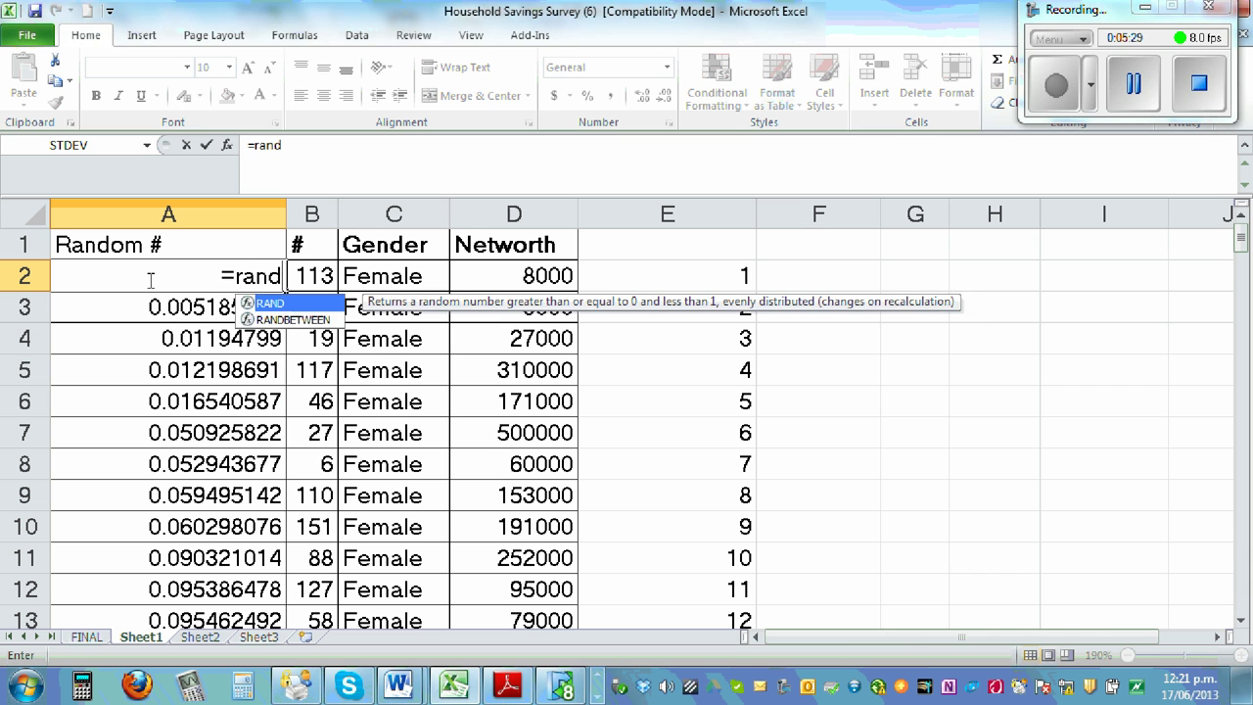
type("(")
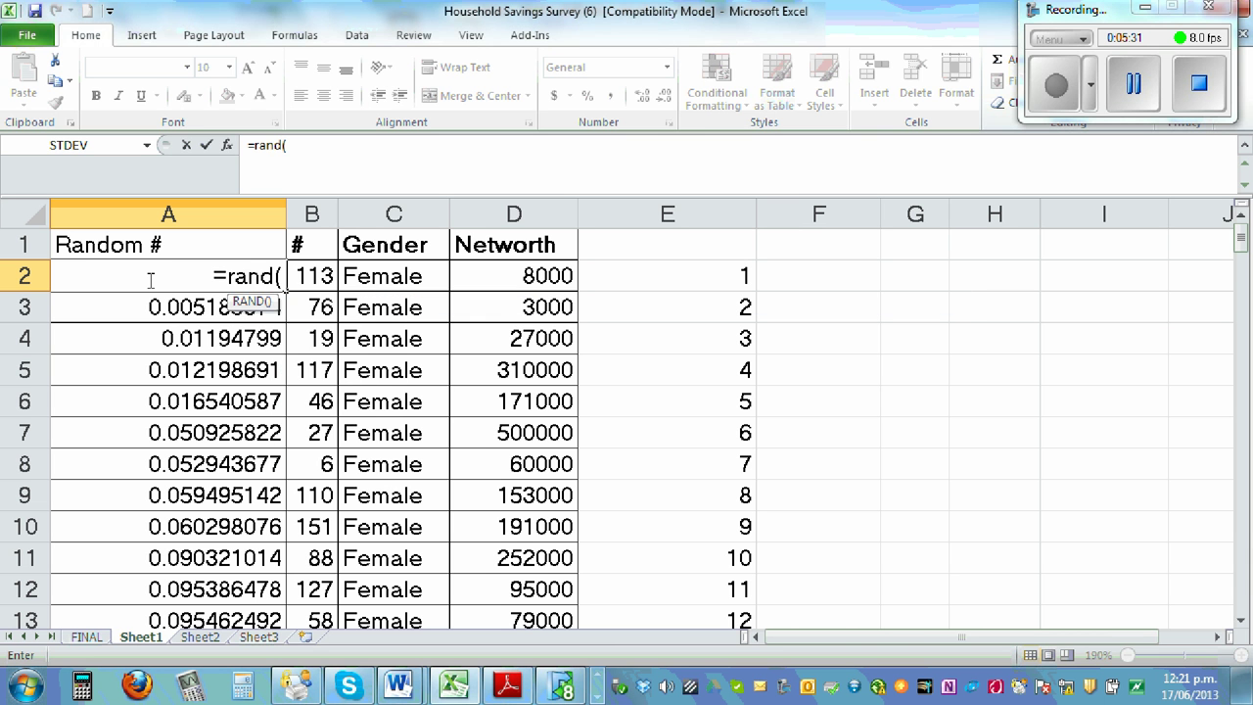
type("0")
key("Return")
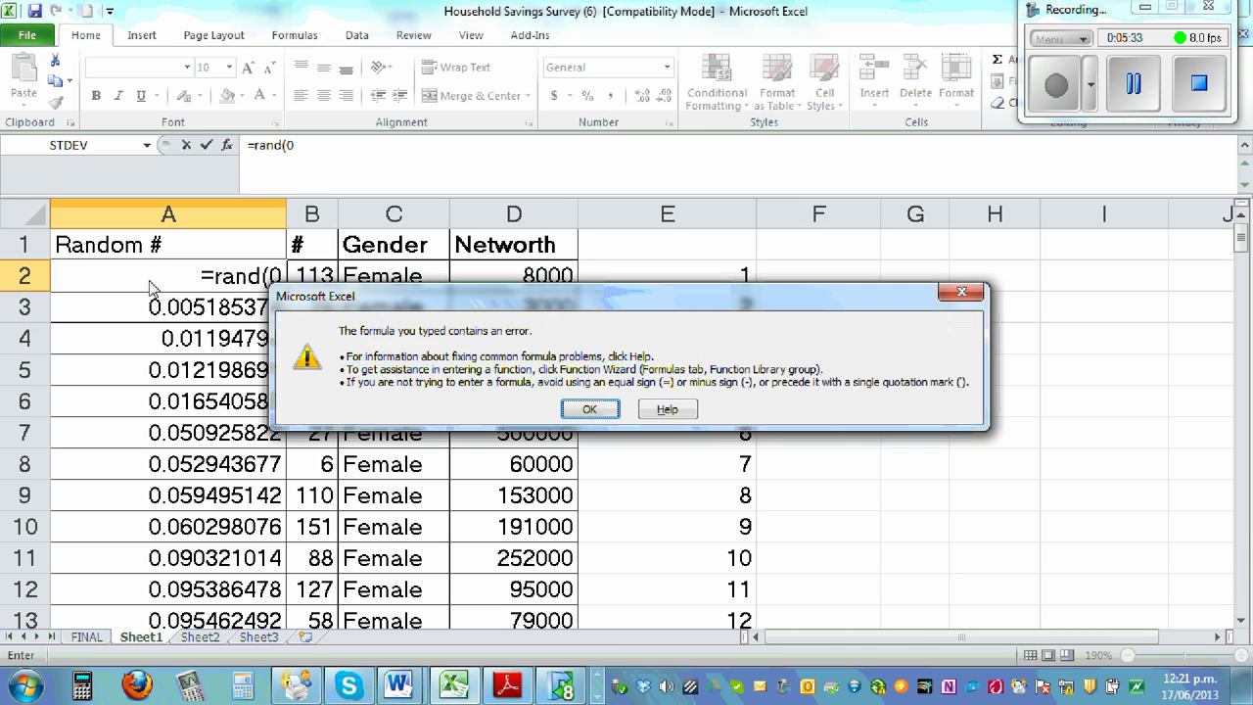
left_click(948, 293)
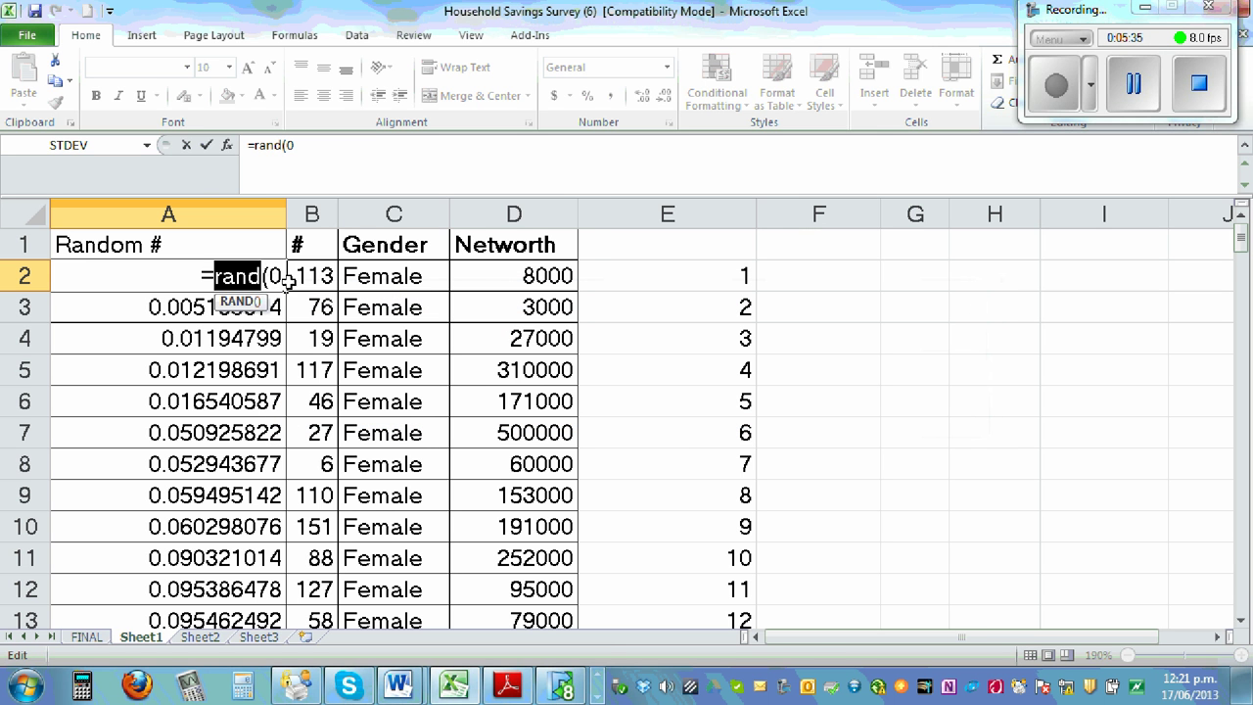
left_click(285, 279)
key("BackSpace")
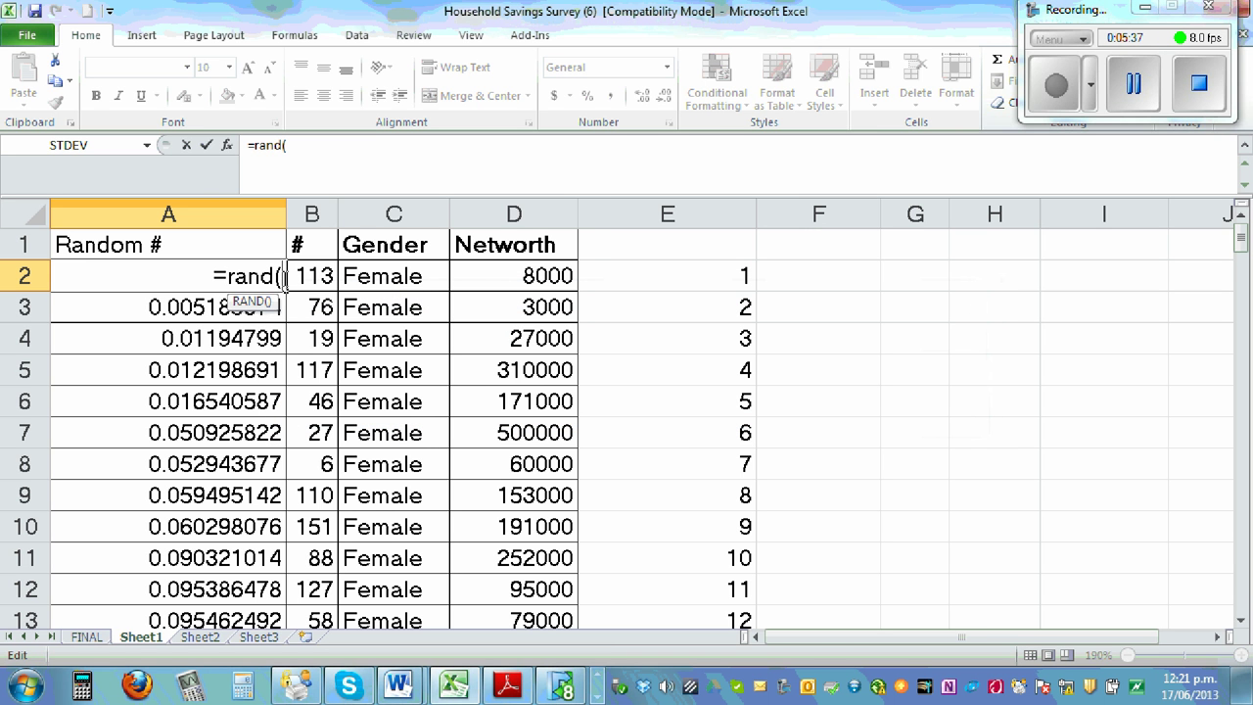
type(")")
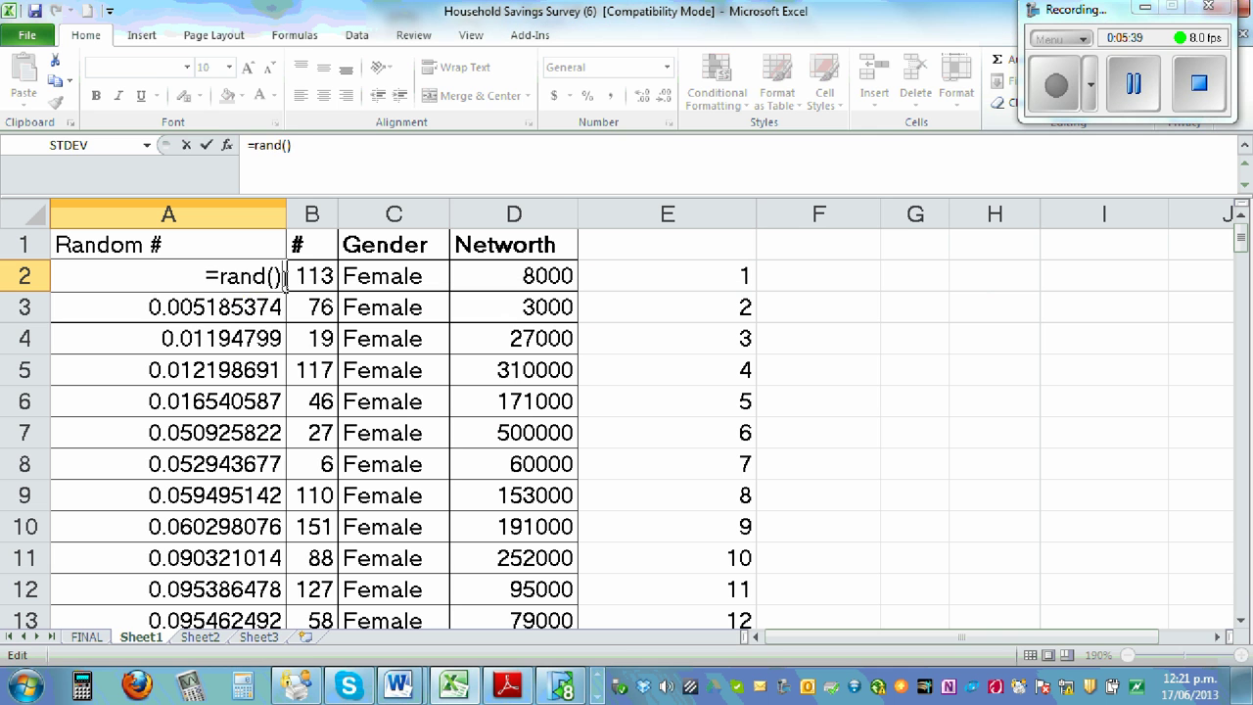
key("Return")
left_click(209, 277)
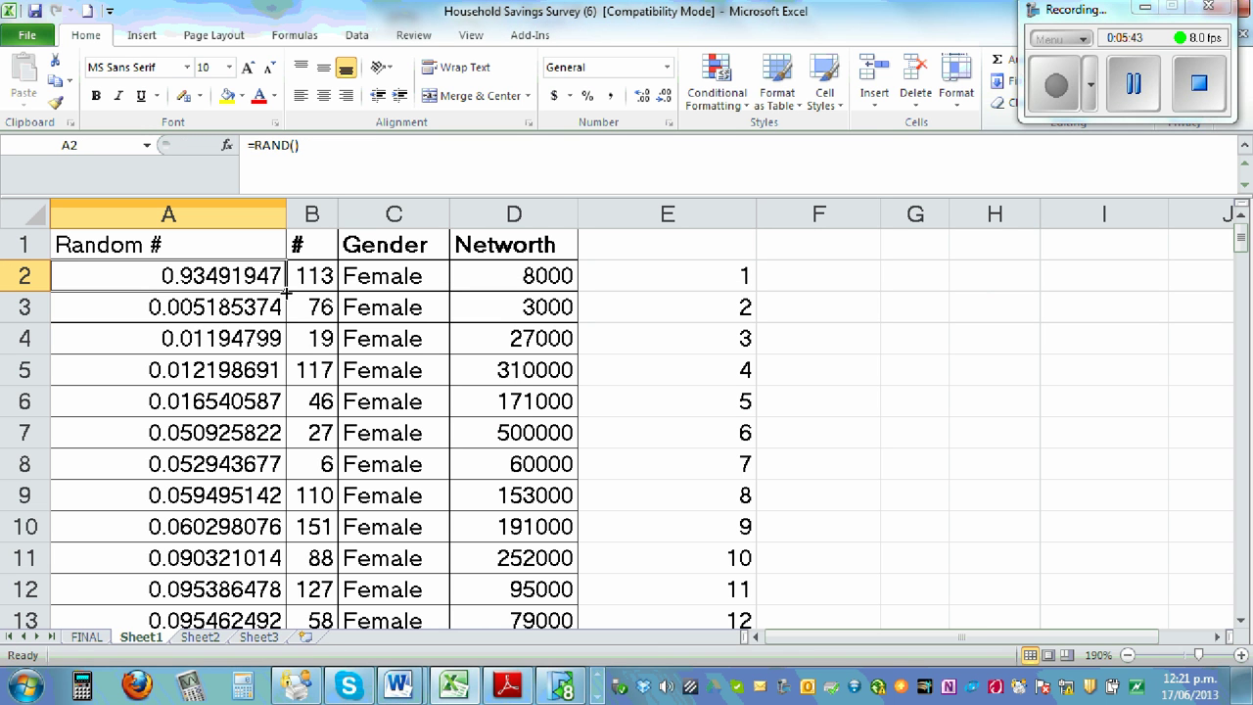
double_click(285, 290)
Step: Copy the Random # column and paste it back as fixed values
right_click(181, 431)
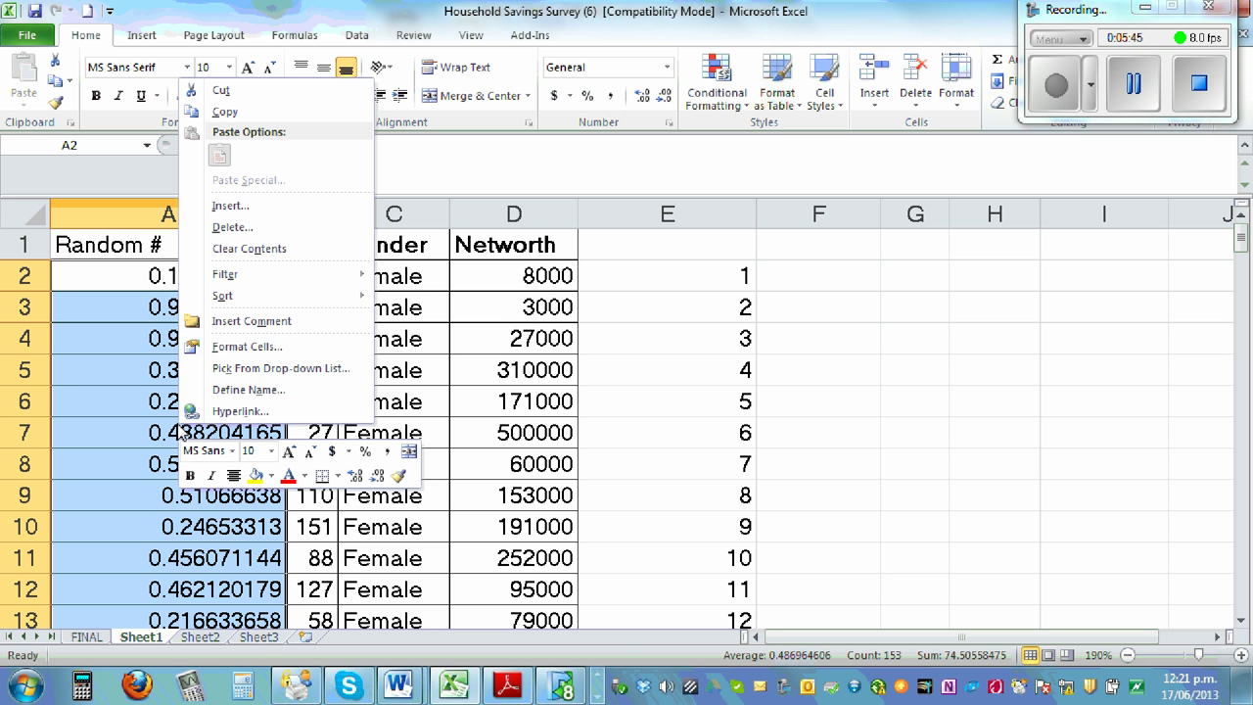
left_click(268, 111)
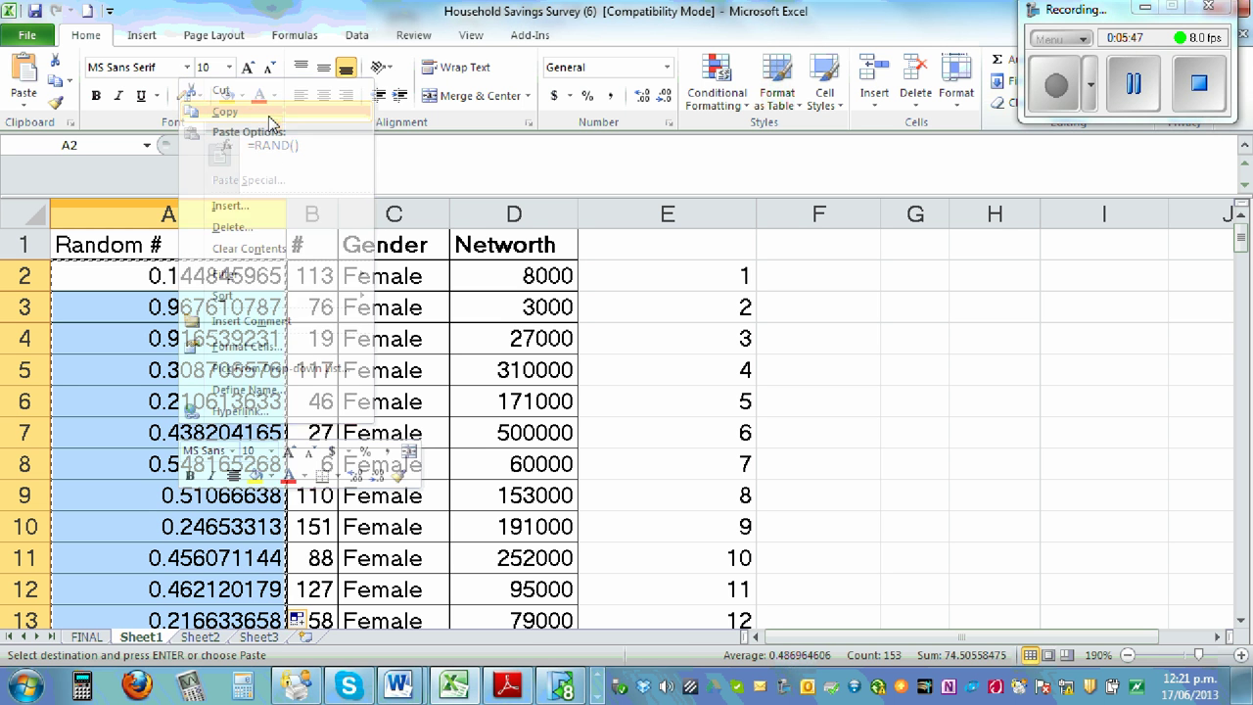
left_click(23, 102)
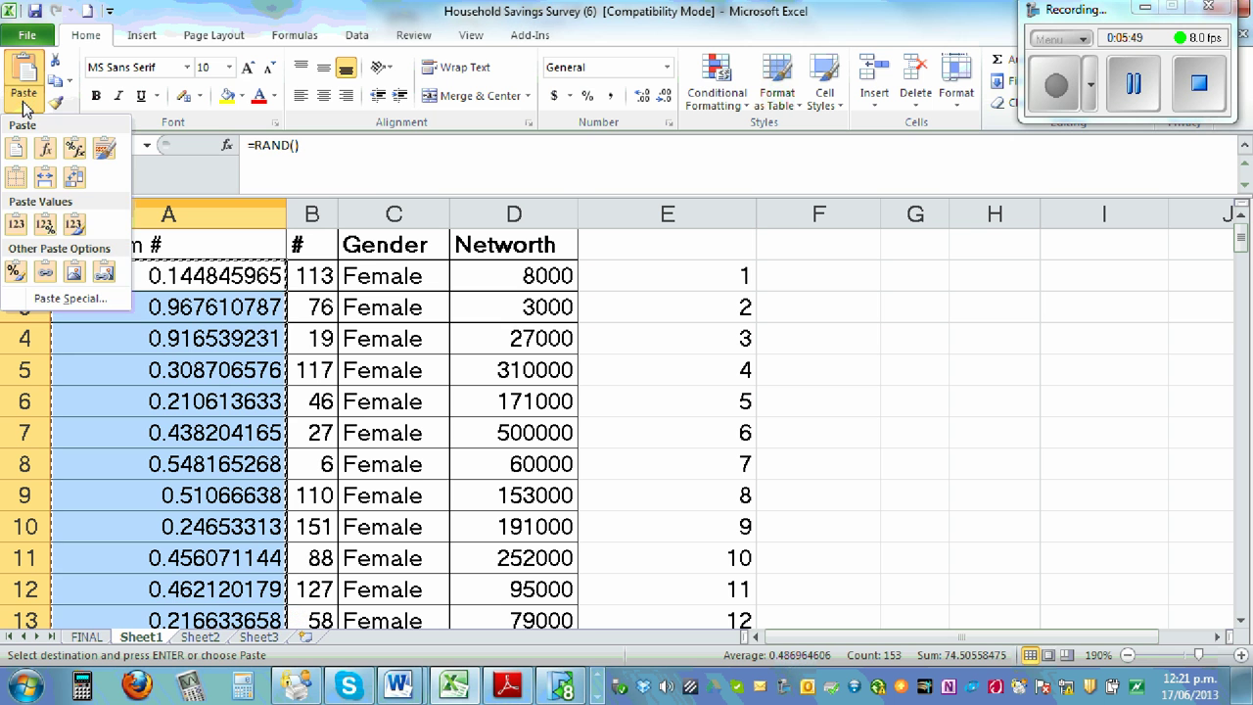
left_click(16, 224)
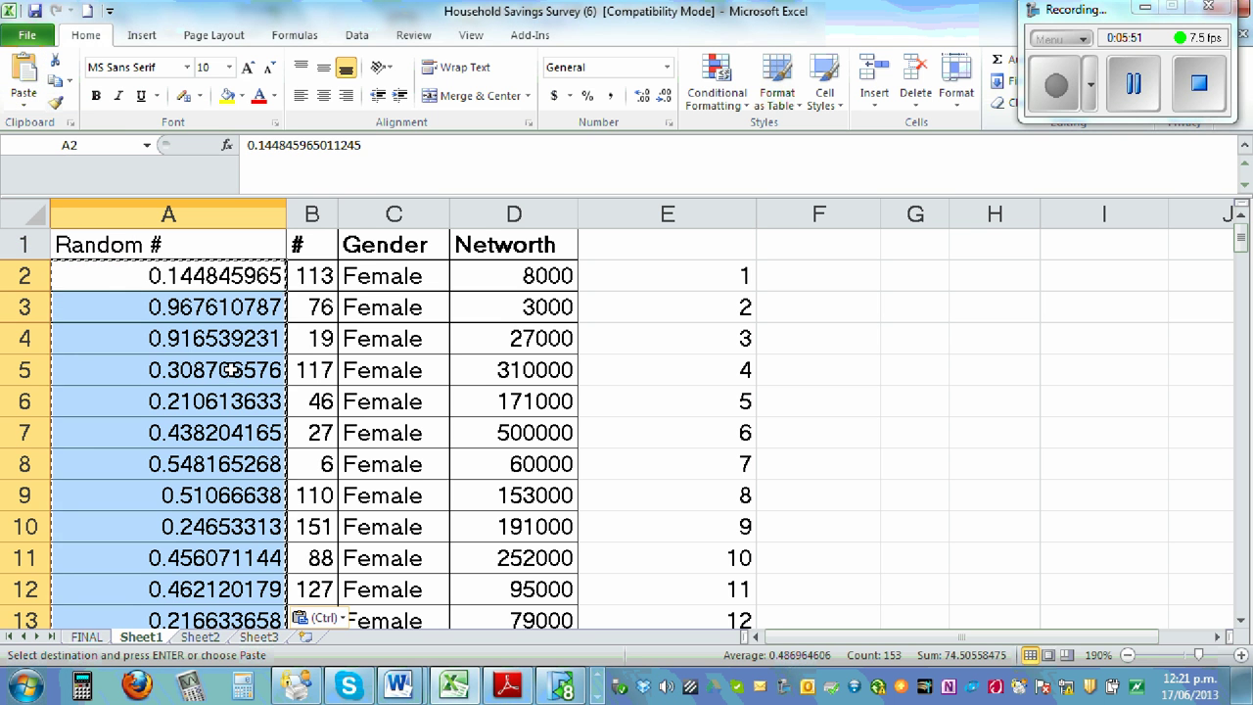
left_click(524, 166)
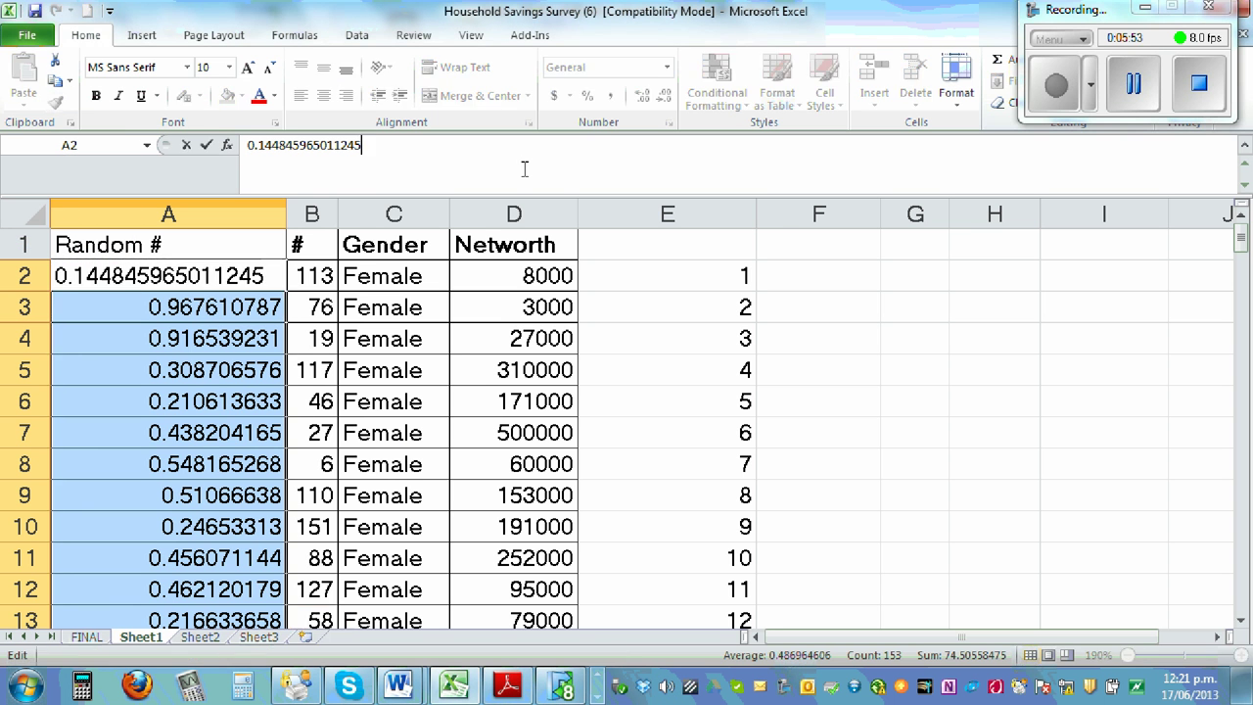
left_click(916, 307)
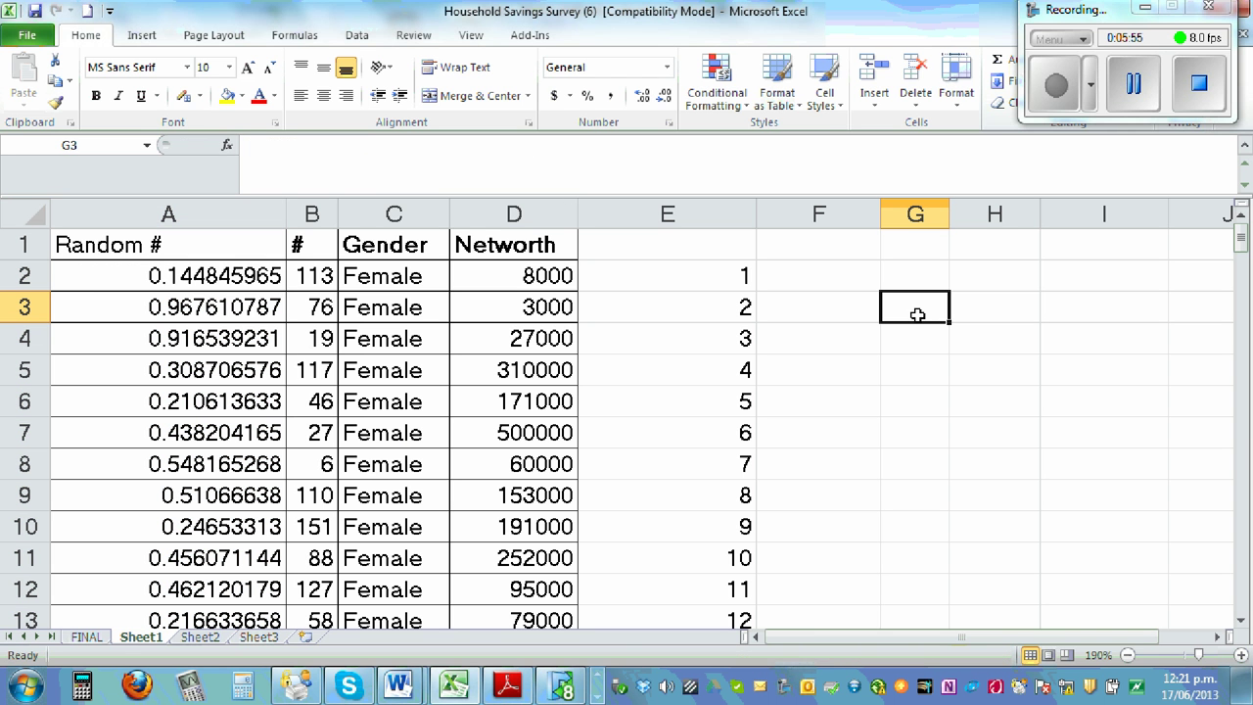
Step: Sort the survey rows A2:D154 by Random #, largest to smallest
left_click_drag(170, 280, 466, 284)
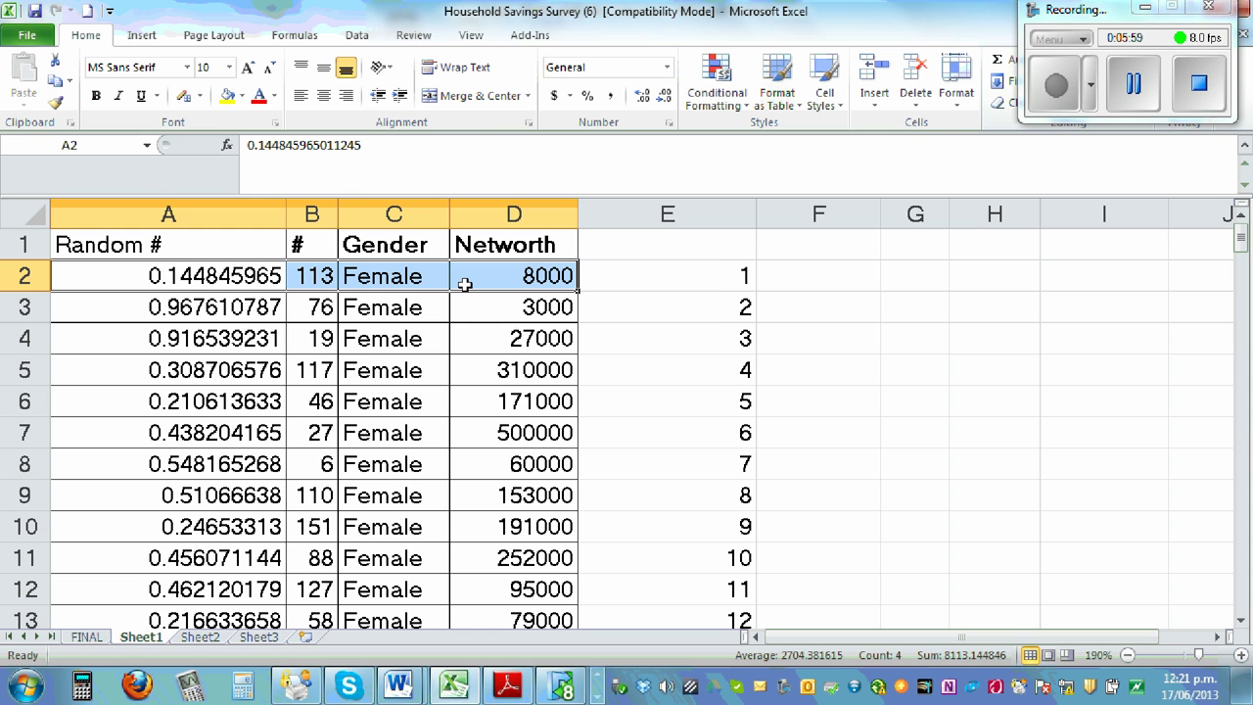
key("ctrl+shift+Down")
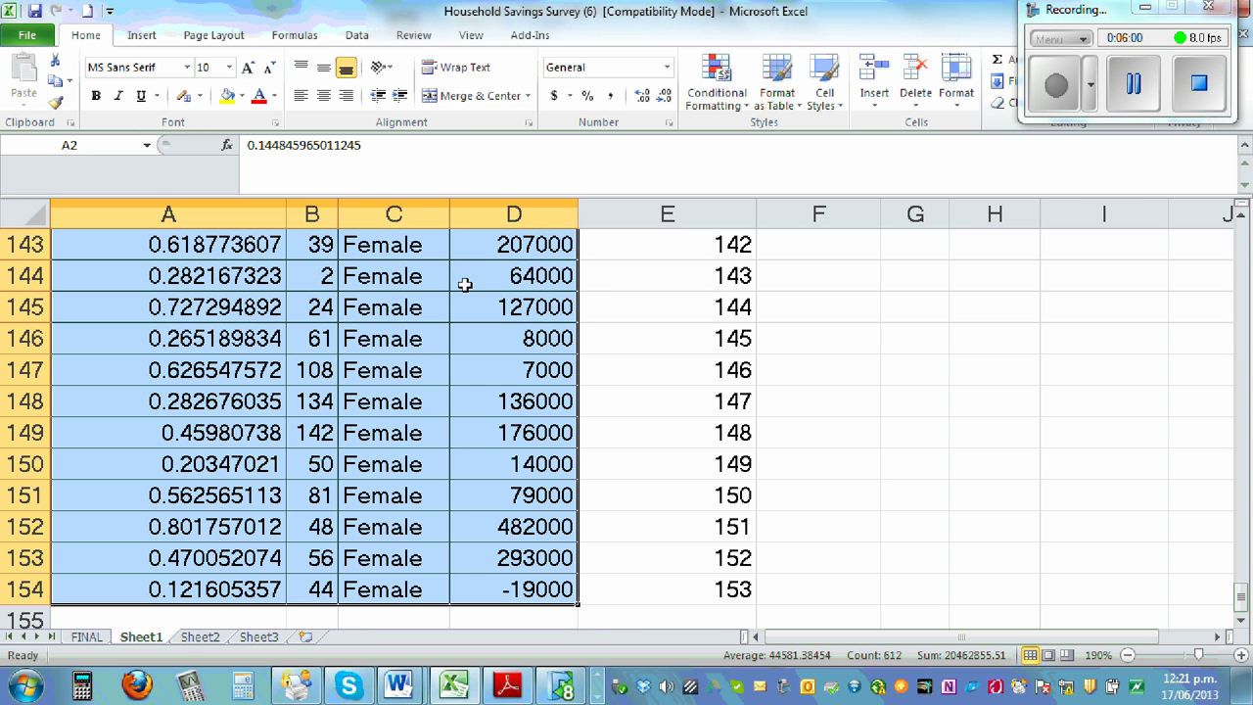
right_click(370, 351)
mouse_move(290, 539)
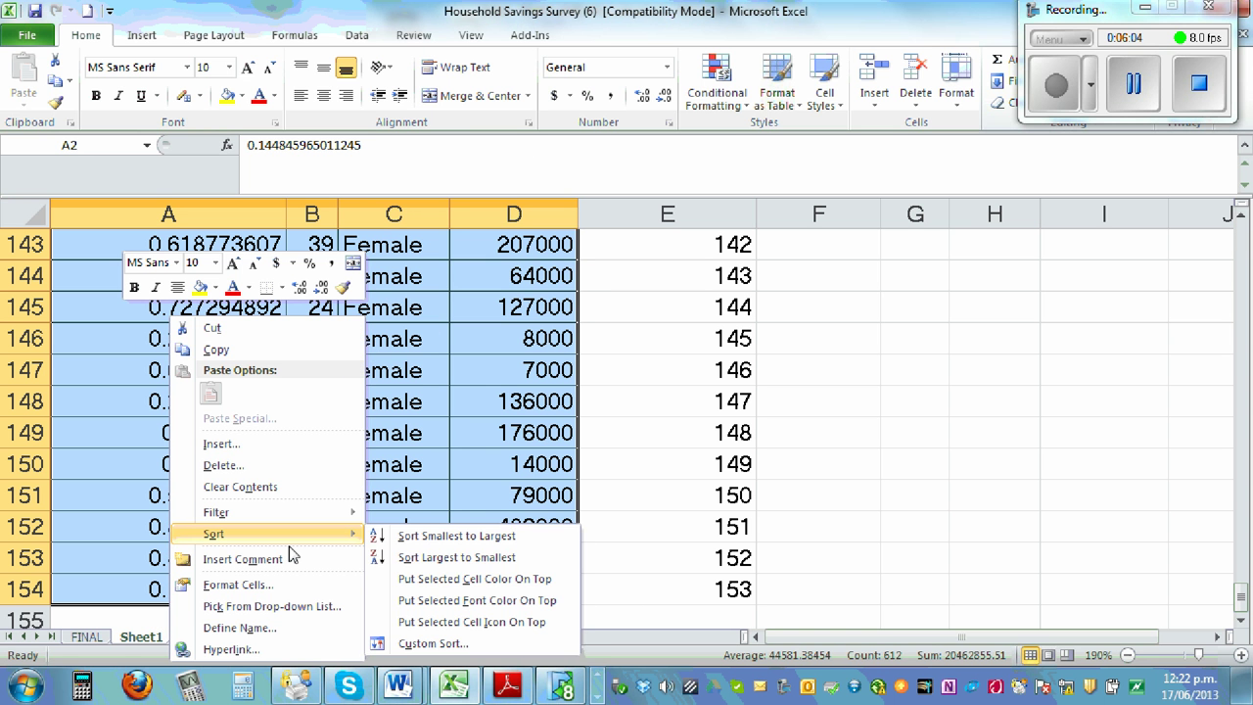
left_click(502, 558)
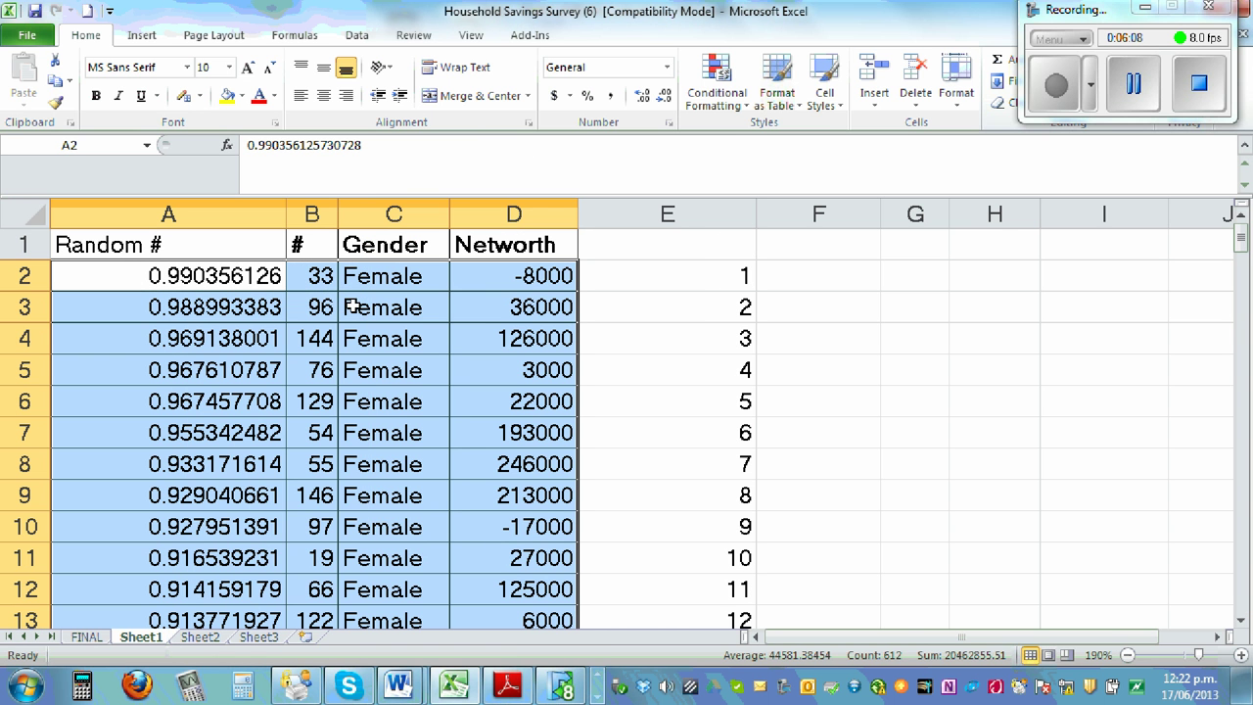
left_click(656, 322)
left_click_drag(306, 248, 488, 251)
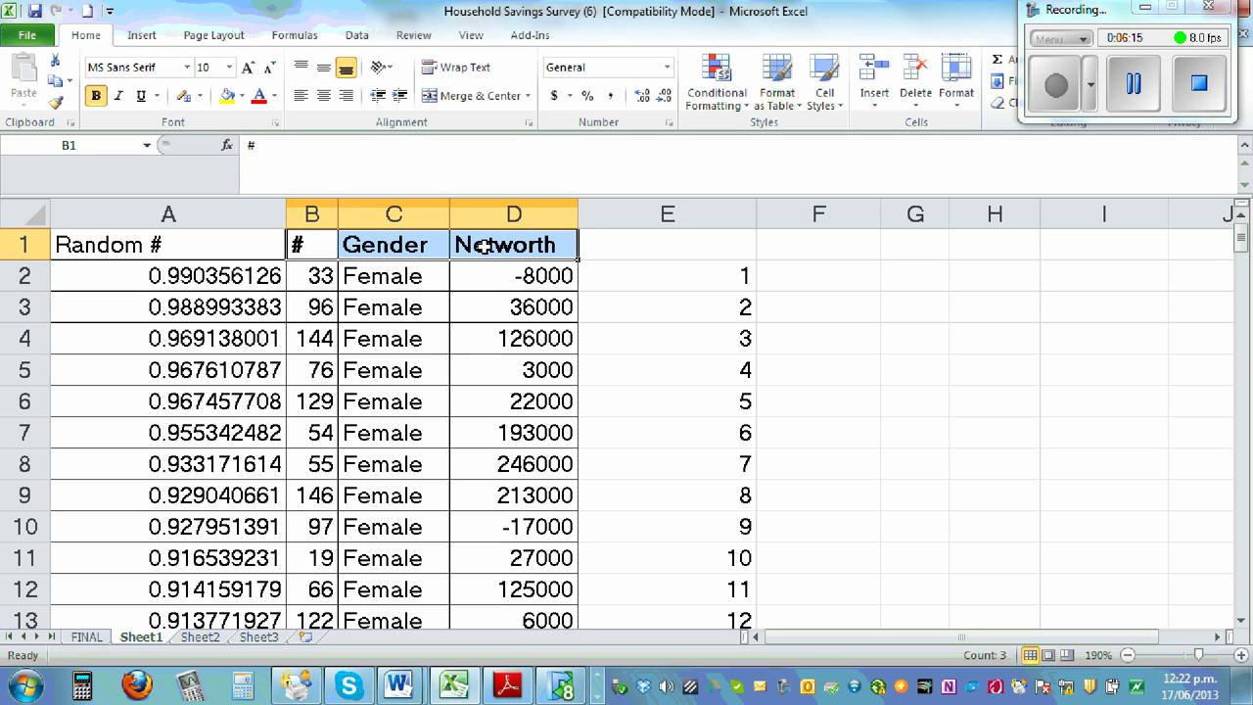
Step: Copy B1:E31 (#, Gender, Networth, numbering) into a new Sheet4
left_click(901, 275)
left_click_drag(315, 249, 705, 269)
right_click(372, 262)
left_click(486, 306)
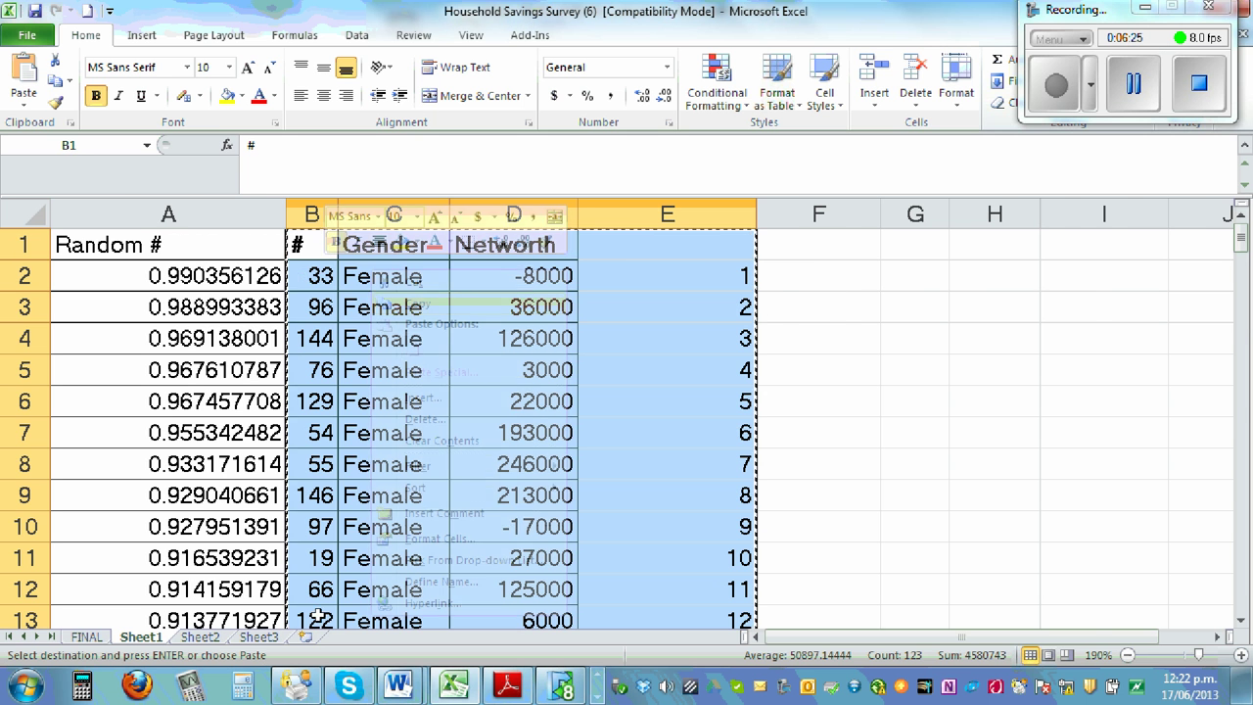
left_click(305, 636)
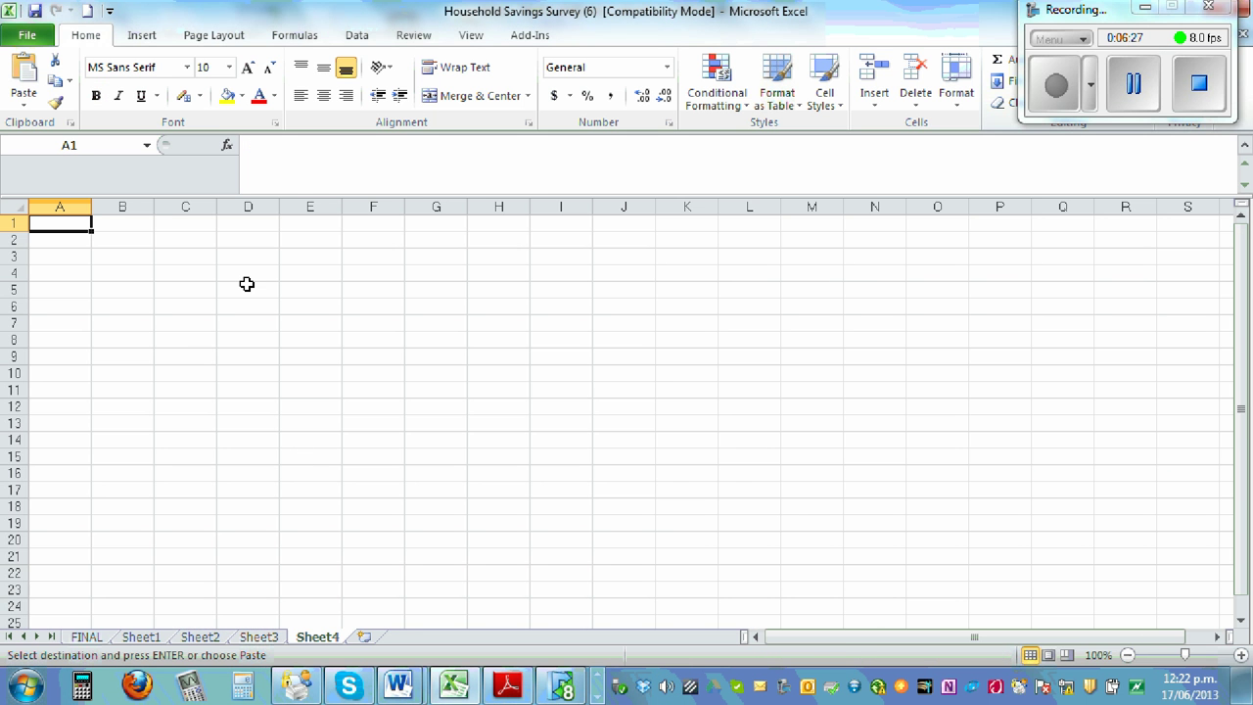
key("ctrl+v")
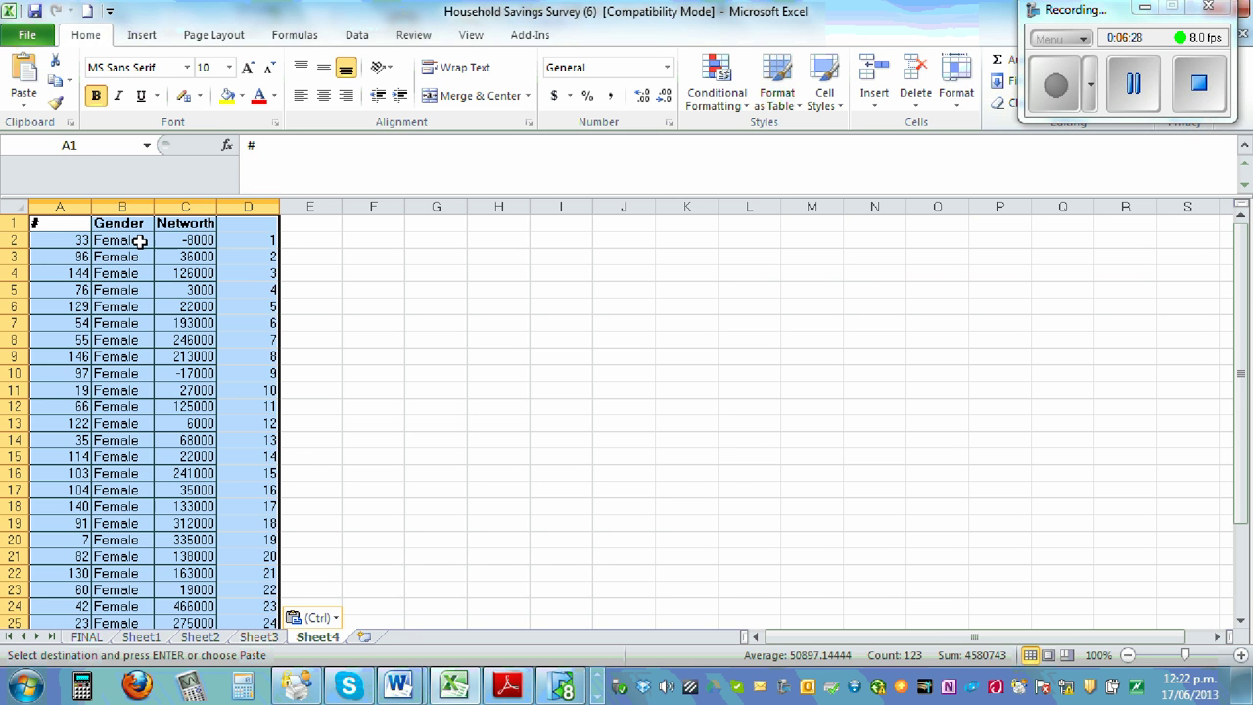
Step: Auto-fit columns A through D of Sheet4 to their contents
double_click(90, 200)
double_click(120, 204)
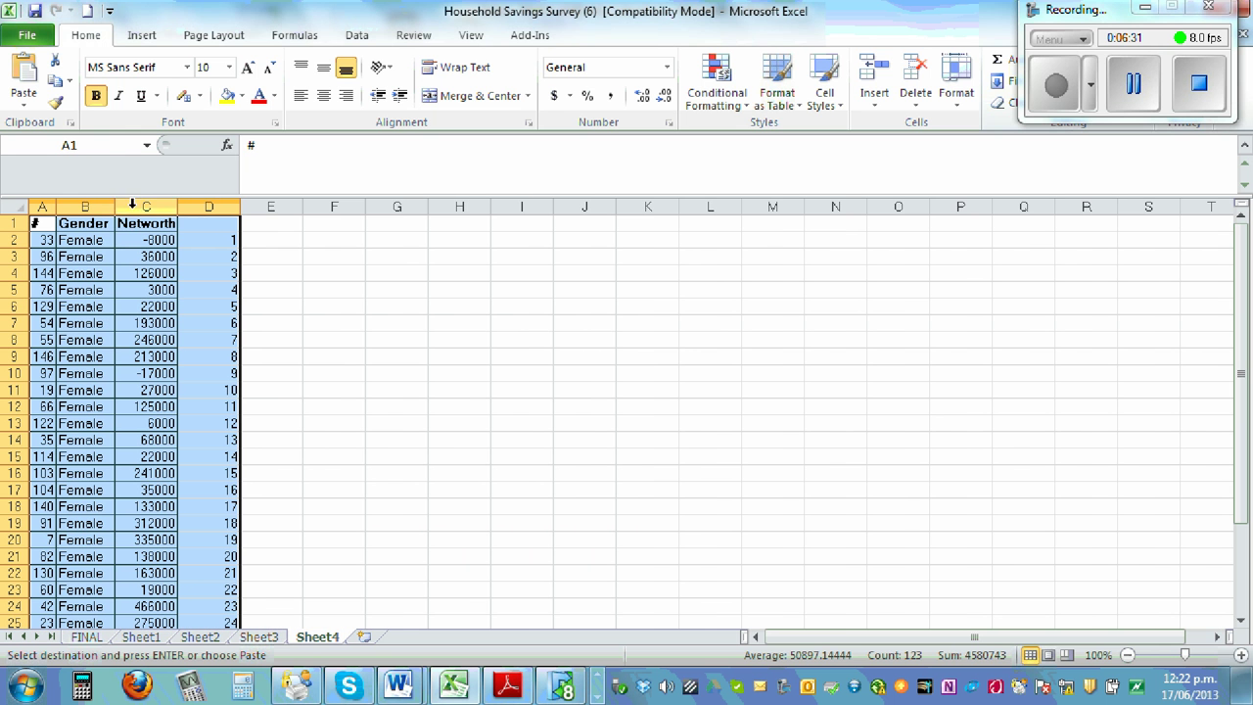
double_click(177, 207)
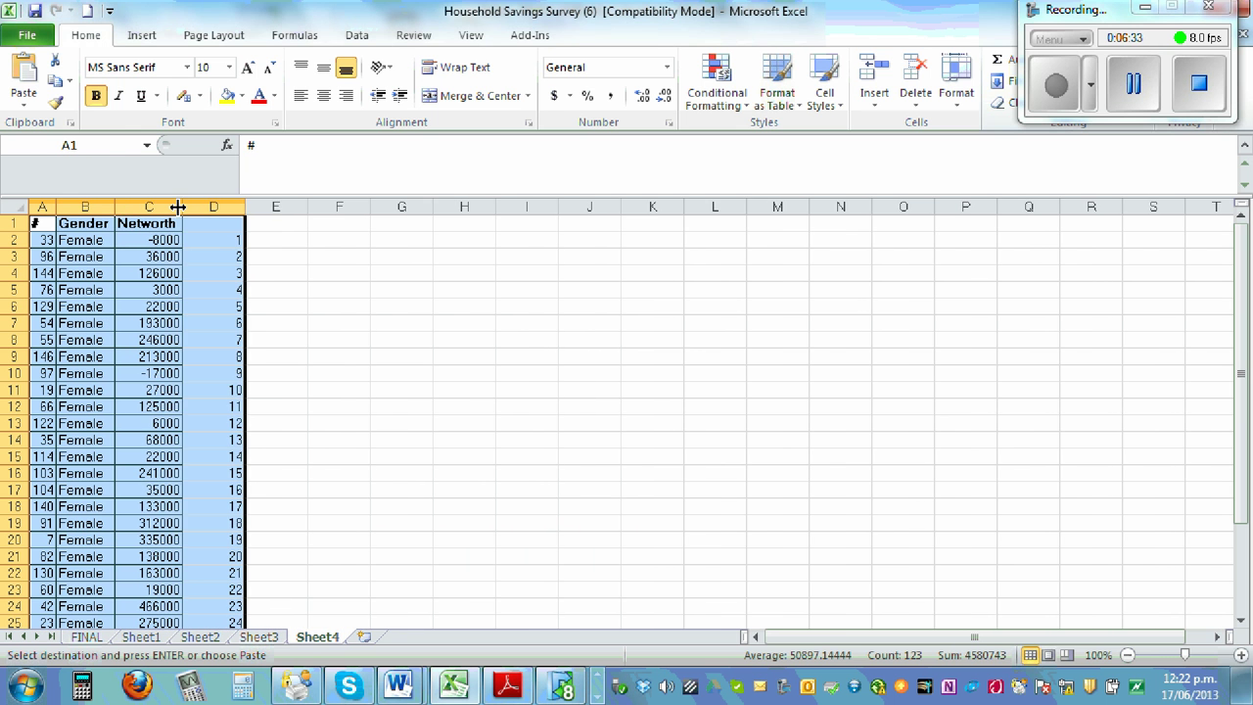
double_click(248, 209)
scroll(363, 378, "down", 2)
scroll(364, 379, "up", 2)
scroll(364, 379, "down", 5)
scroll(365, 379, "up", 3)
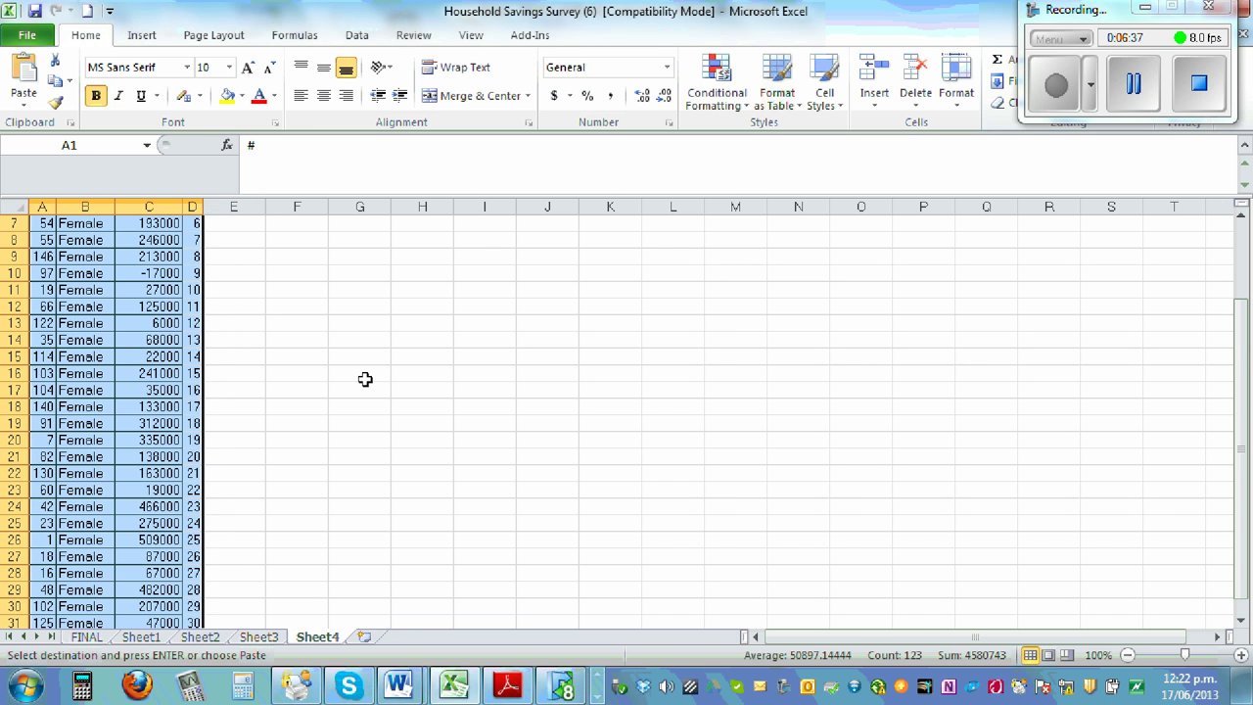
scroll(824, 420, "up", 2)
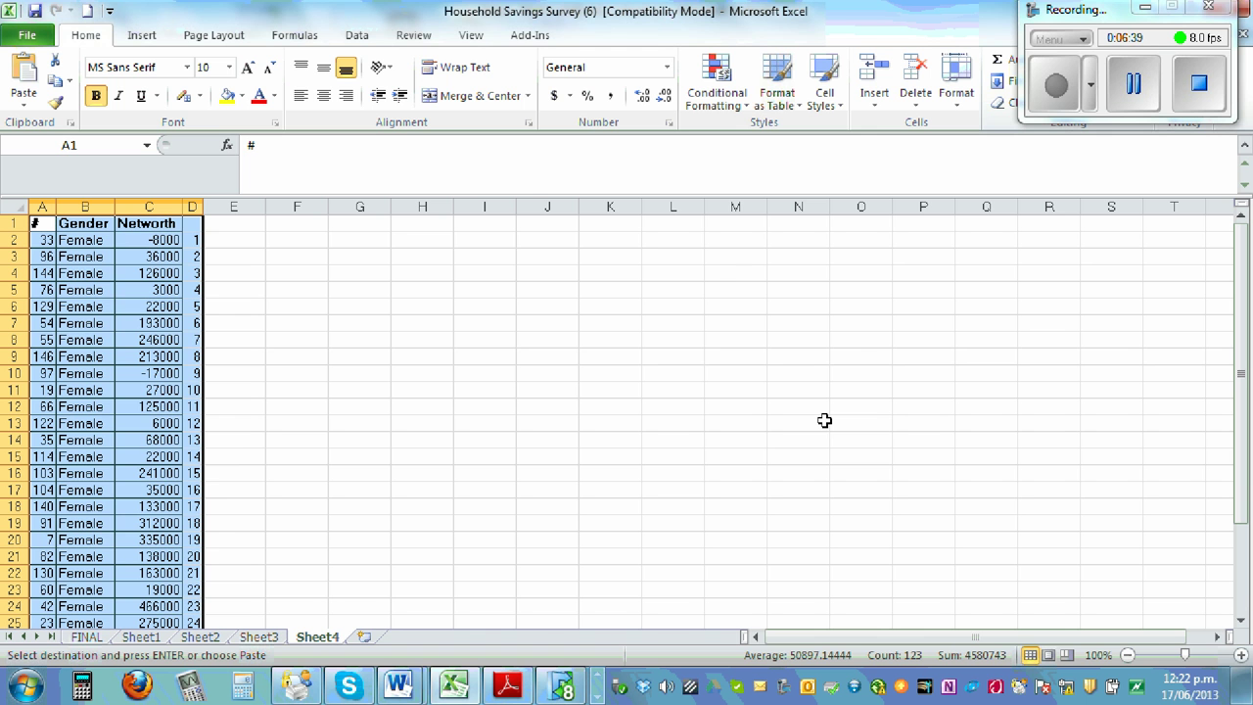